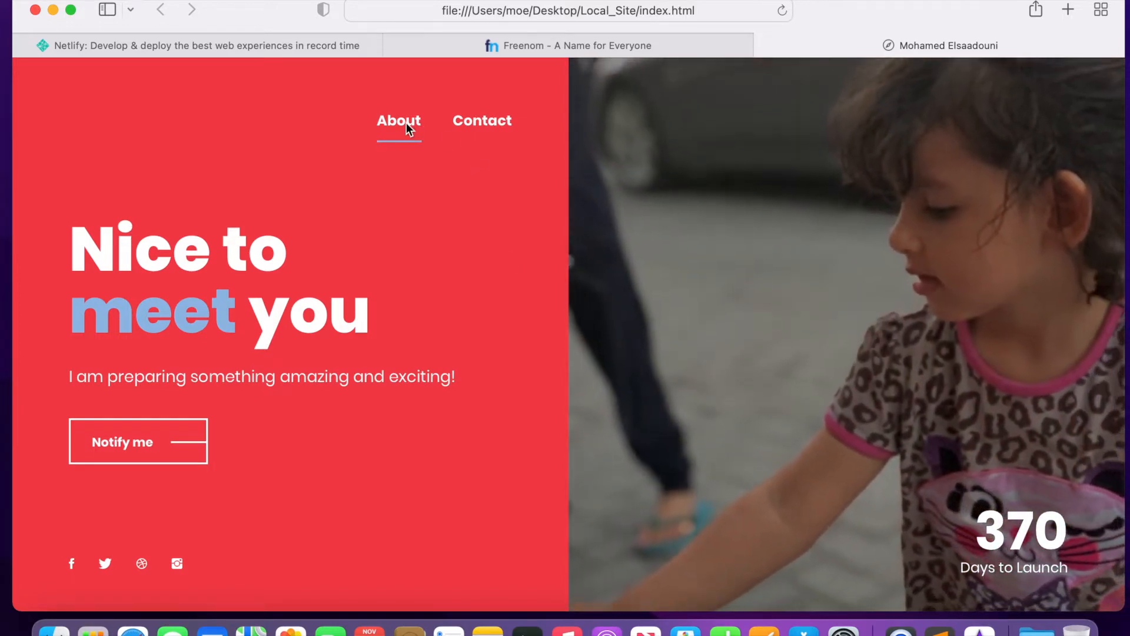
# Review the local site's About and Contact sections and its Notify me form, returning to the home page each time
pyautogui.click(415, 125)
pyautogui.scroll(-3, 880, 404)
pyautogui.scroll(-10, 880, 401)
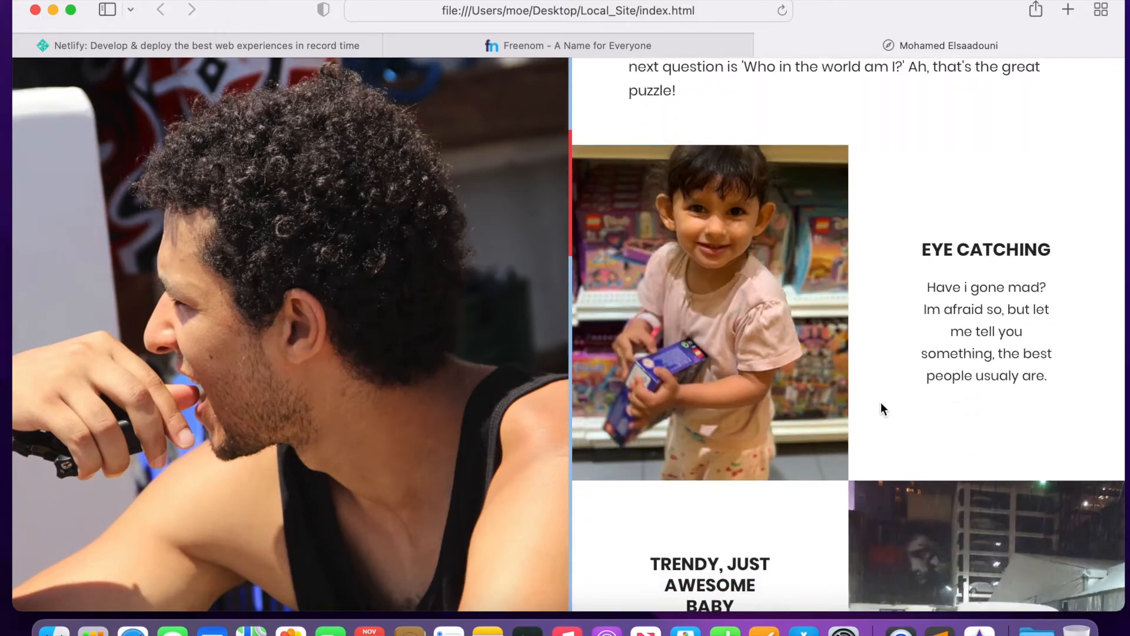
pyautogui.scroll(10, 881, 402)
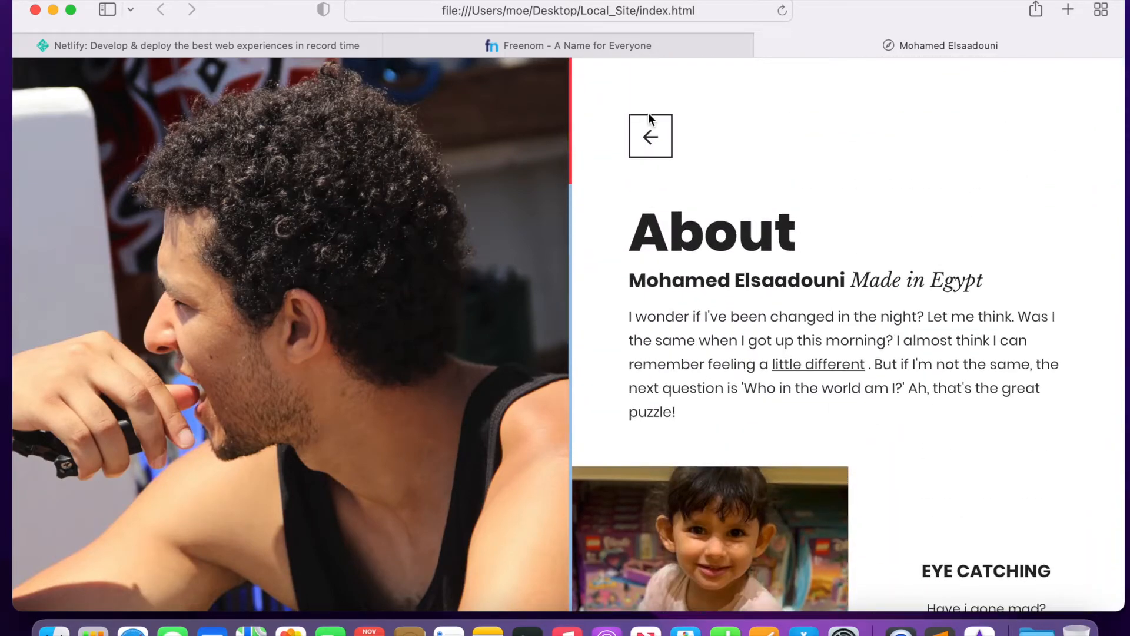
pyautogui.click(650, 126)
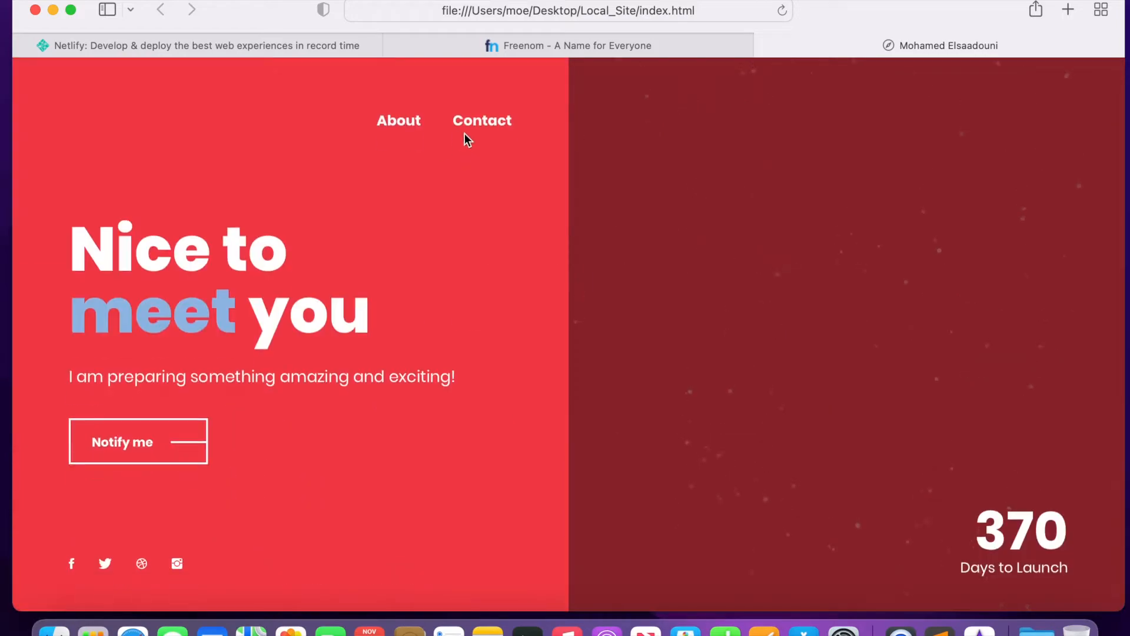
pyautogui.click(496, 124)
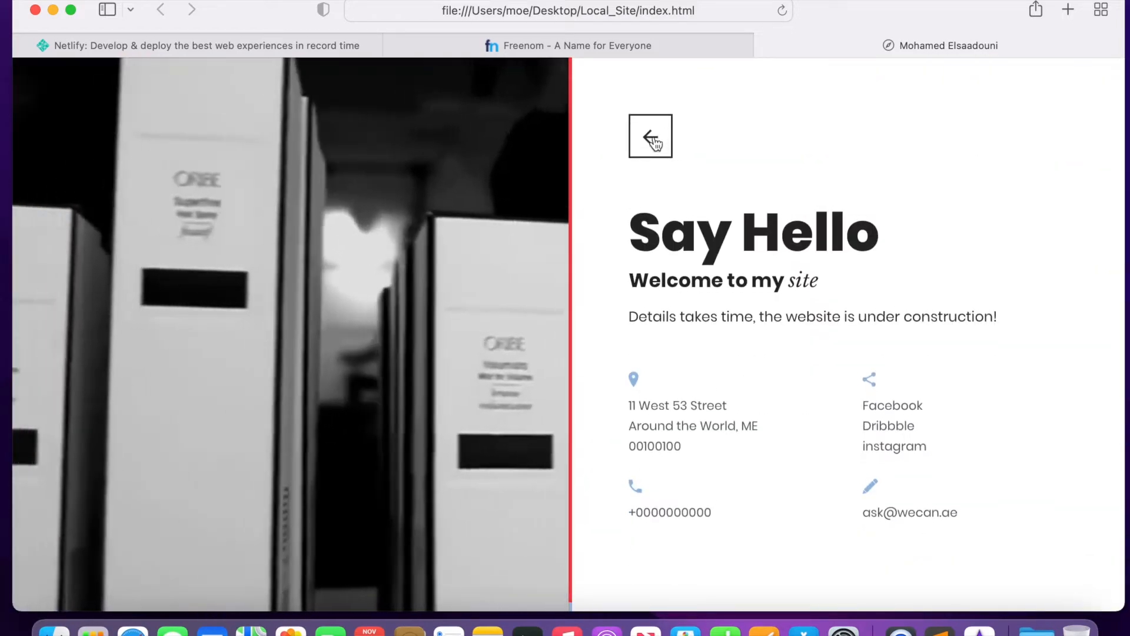
pyautogui.click(655, 141)
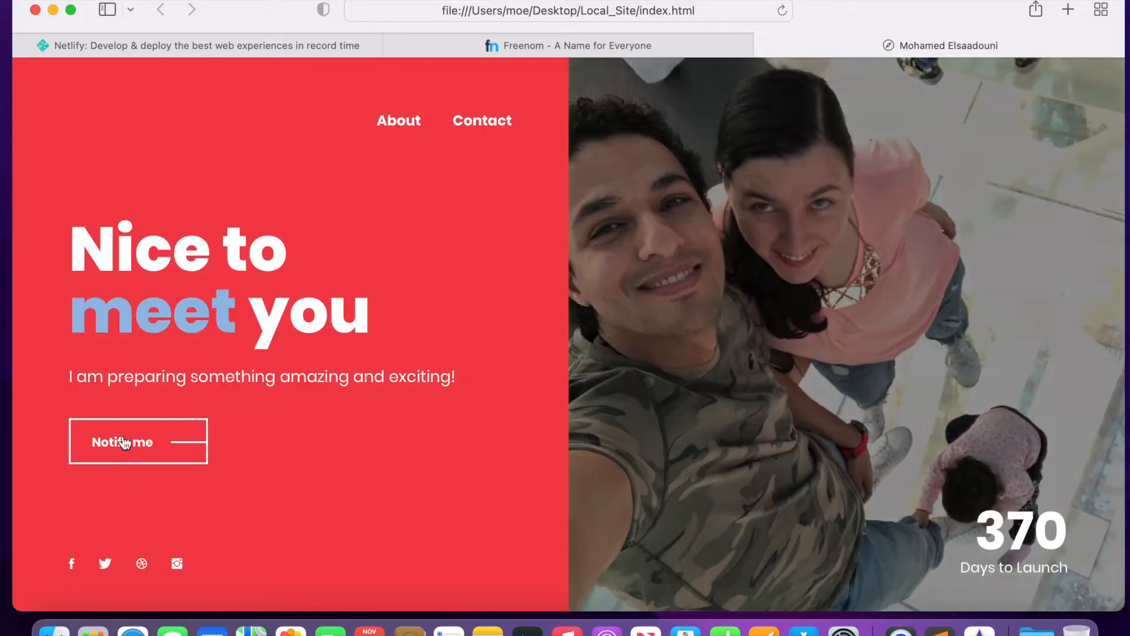
pyautogui.click(123, 443)
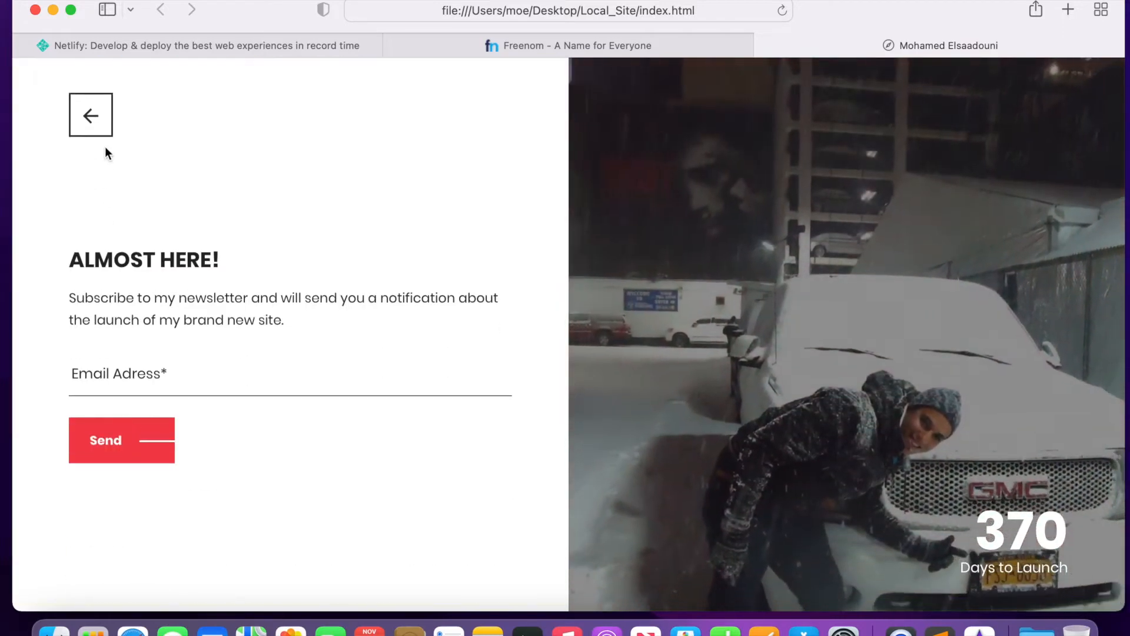
pyautogui.click(104, 121)
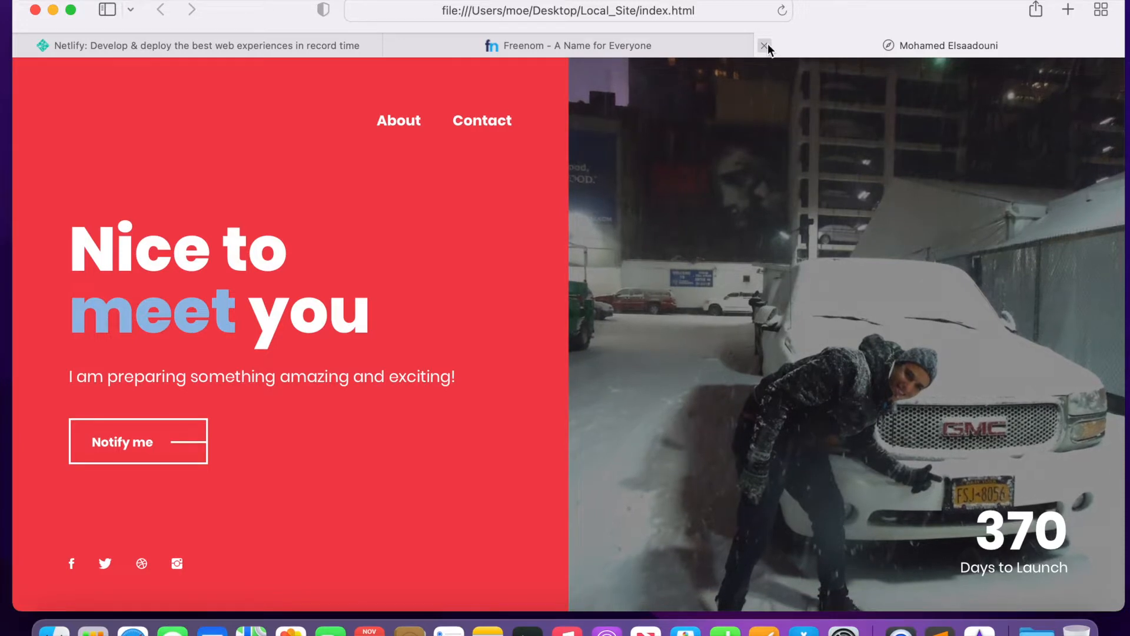
# Close the local site preview and look at the Netlify and Freenom home pages
pyautogui.click(766, 44)
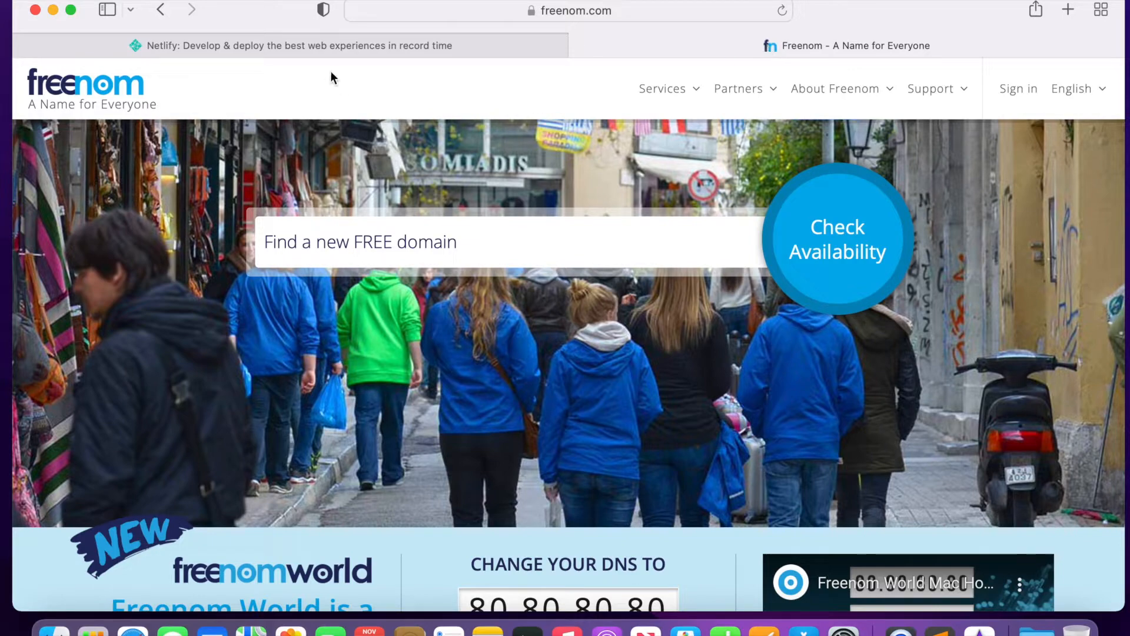
pyautogui.click(317, 39)
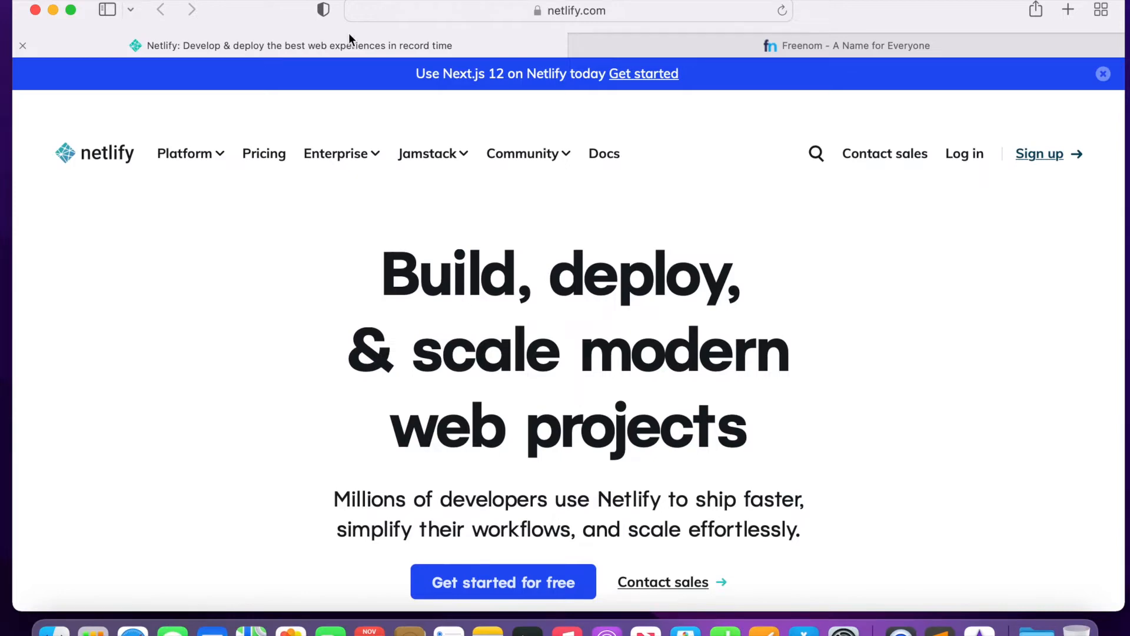
pyautogui.click(731, 46)
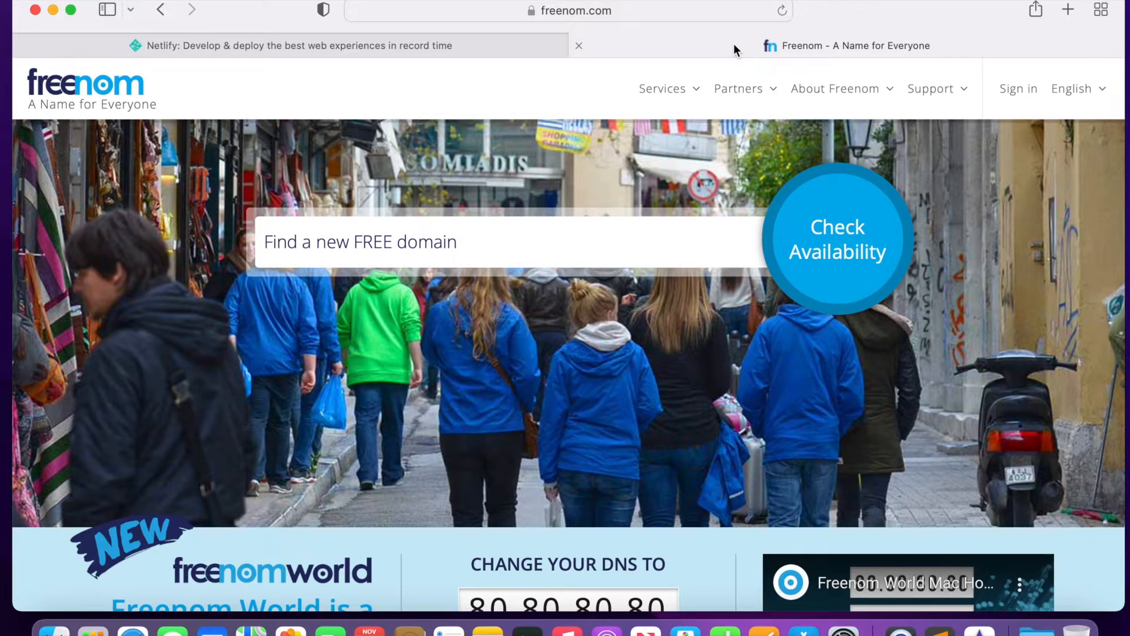
# Go to Netlify's sign-up page and choose to register with an email address
pyautogui.click(376, 48)
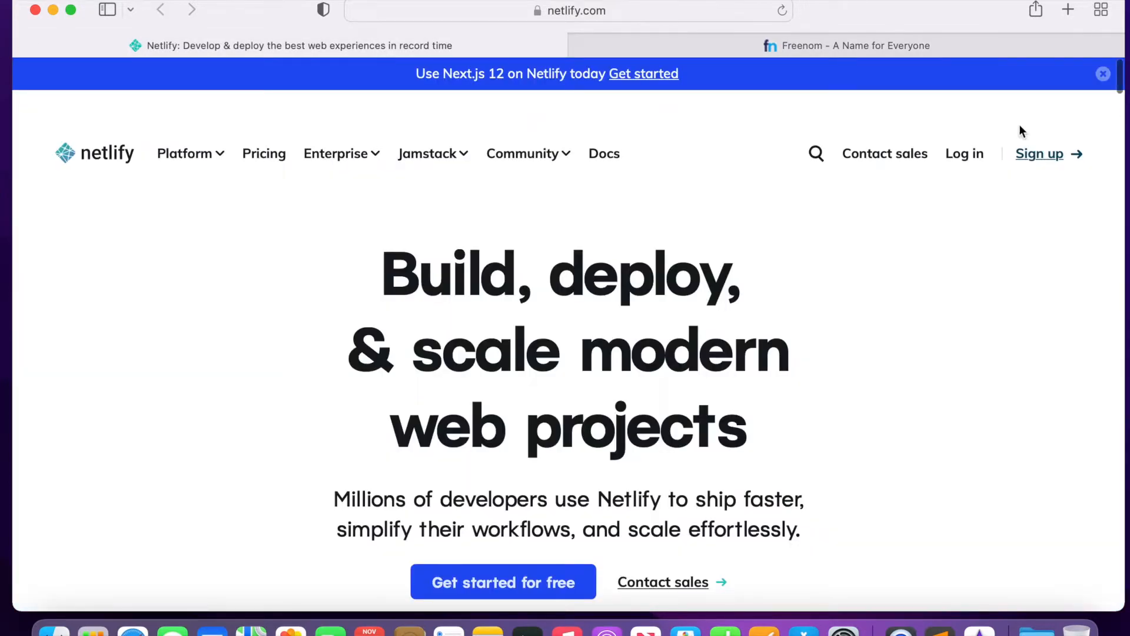
pyautogui.click(1031, 154)
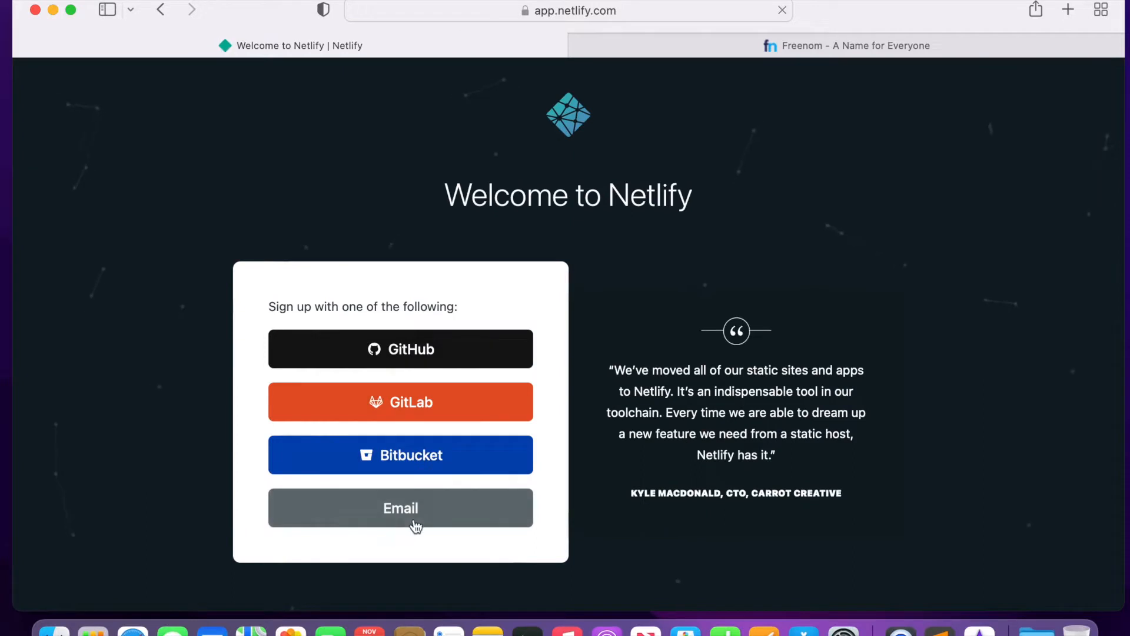
pyautogui.click(411, 517)
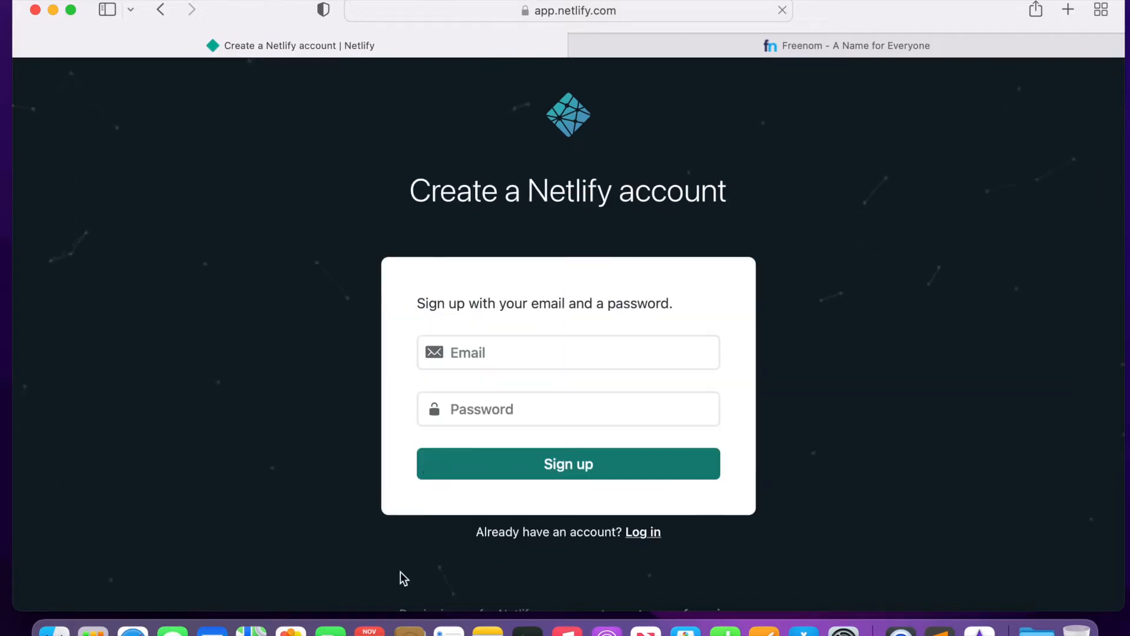
# Enter the account email and password in the Netlify sign-up form and submit it
pyautogui.click(508, 347)
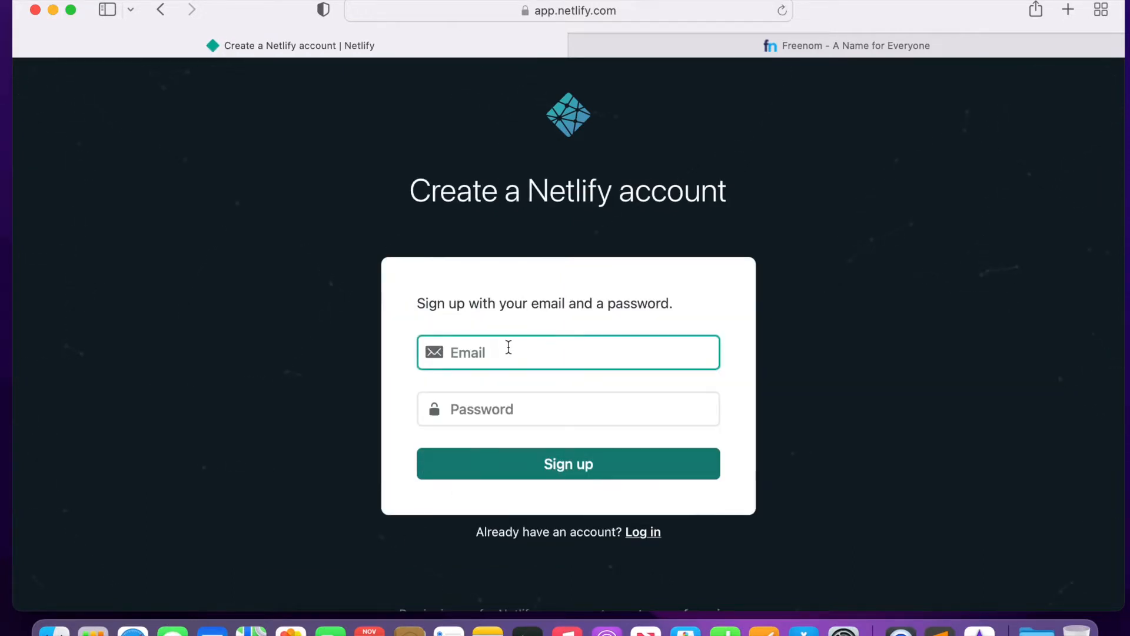
pyautogui.press('Tab')
pyautogui.write('•••')
pyautogui.press('BackSpace')
pyautogui.press('BackSpace')
pyautogui.press('BackSpace')
pyautogui.write('•••••••••••')
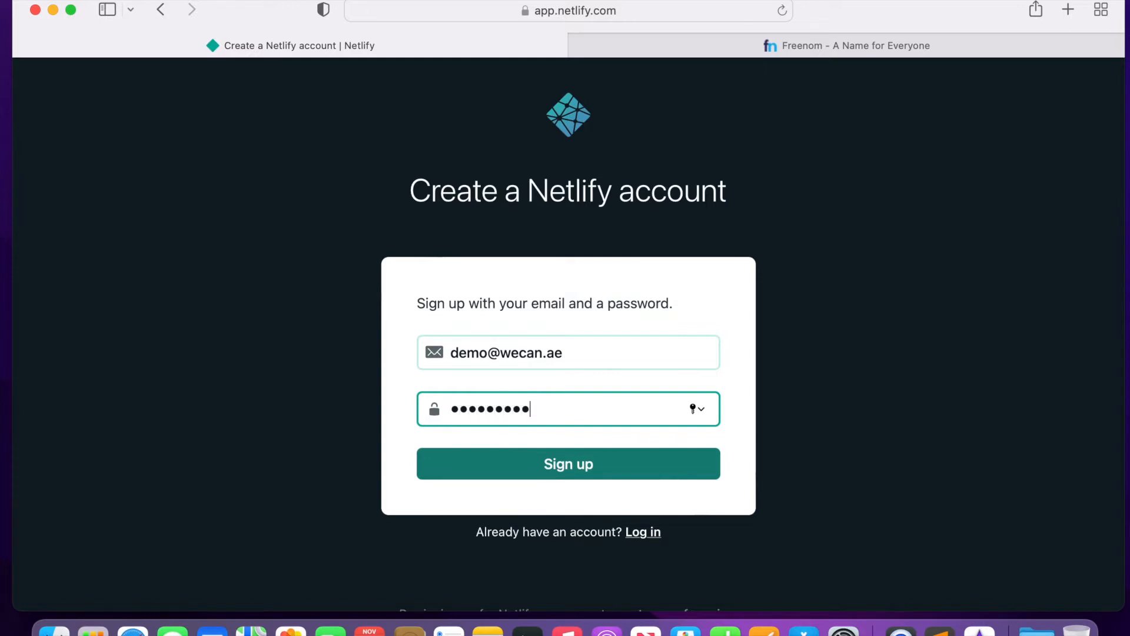
pyautogui.click(610, 465)
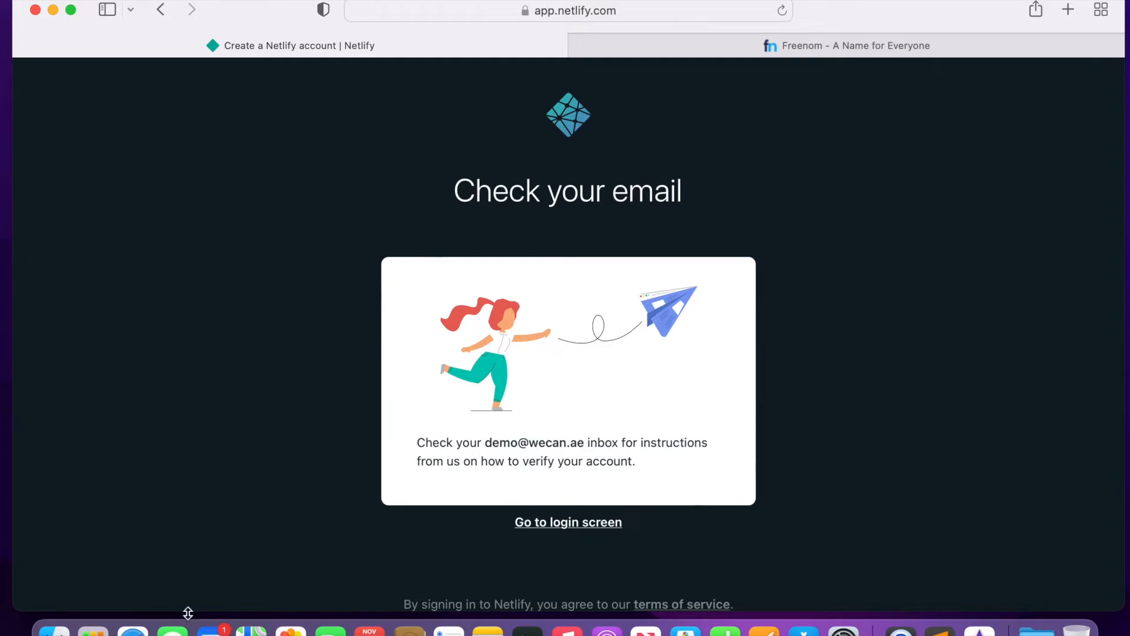
# Switch to Mail, open Netlify's welcome message and follow its link to verify the email address
pyautogui.click(207, 628)
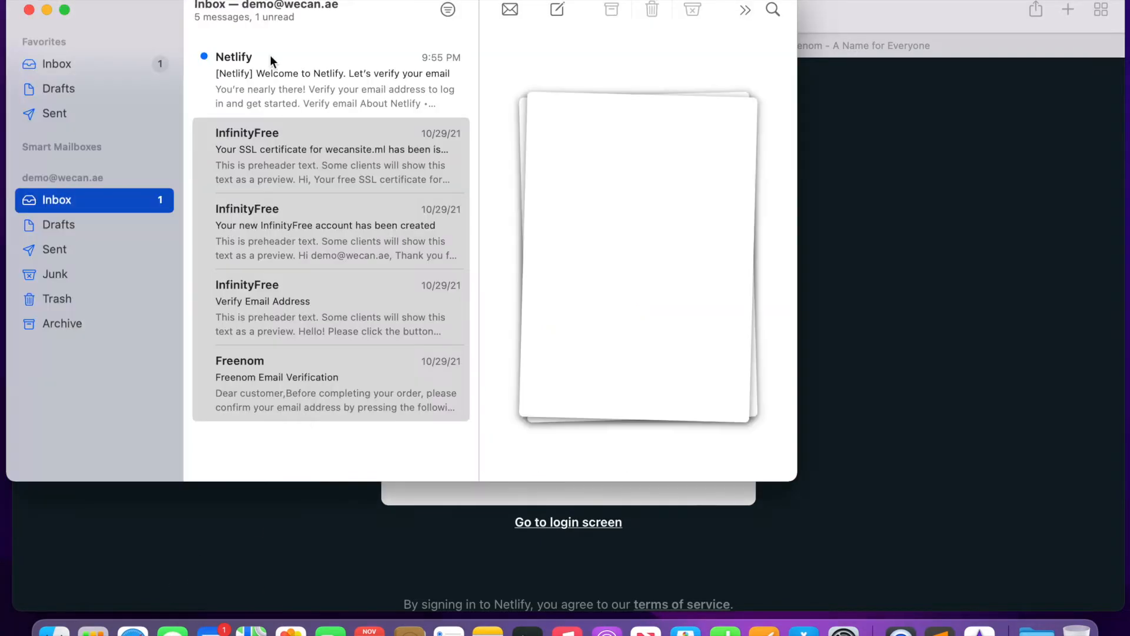
pyautogui.click(262, 76)
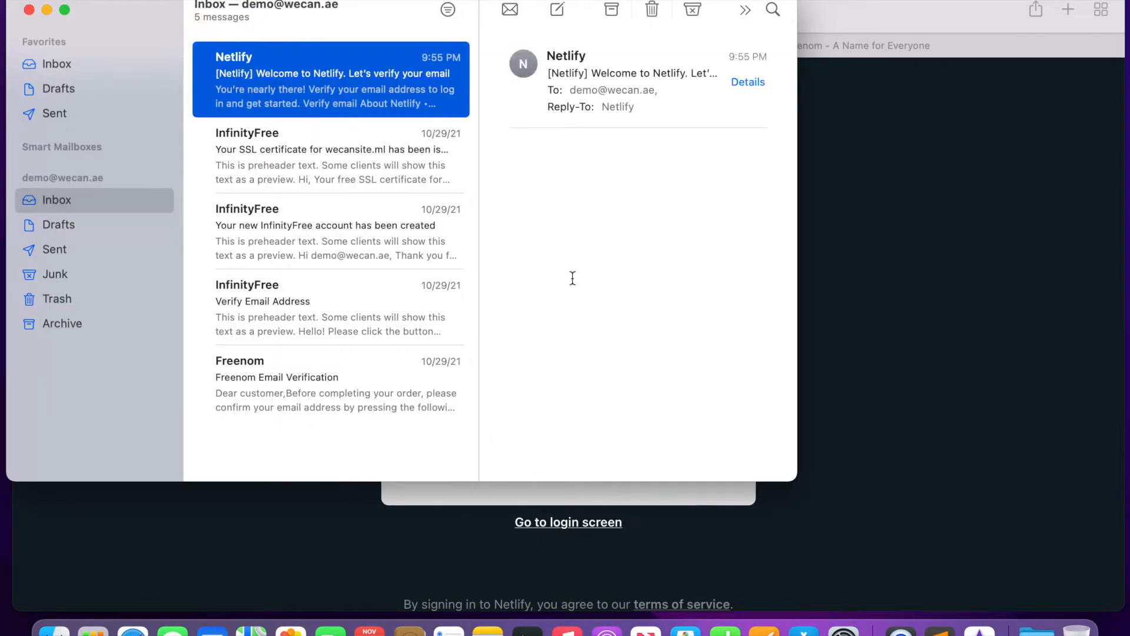
pyautogui.scroll(-2, 594, 347)
pyautogui.click(647, 374)
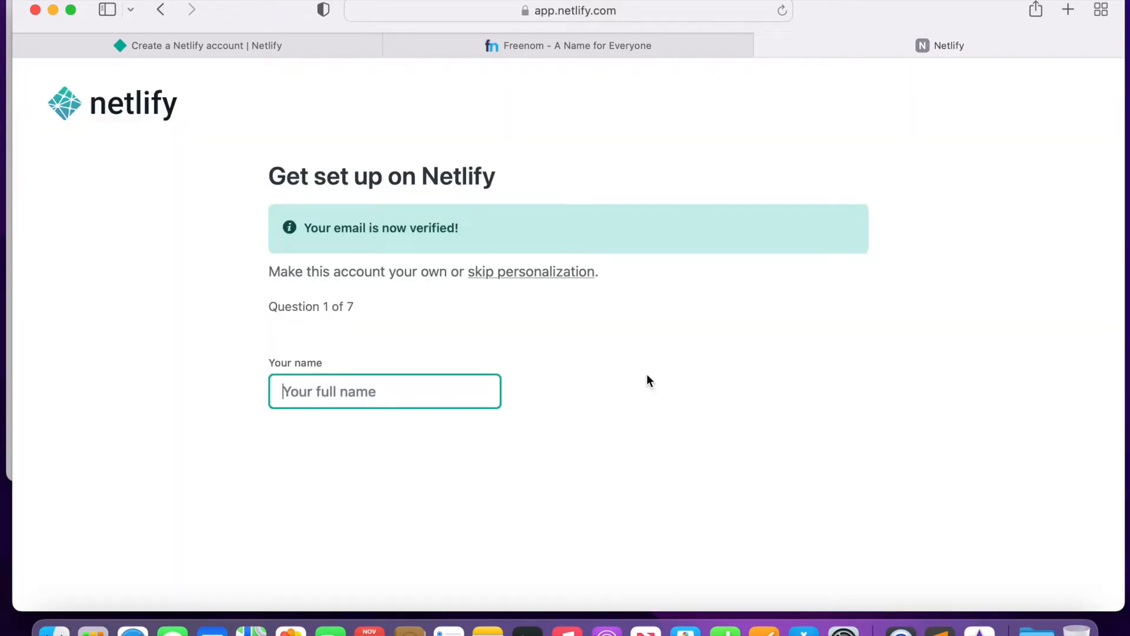
pyautogui.press('Tab')
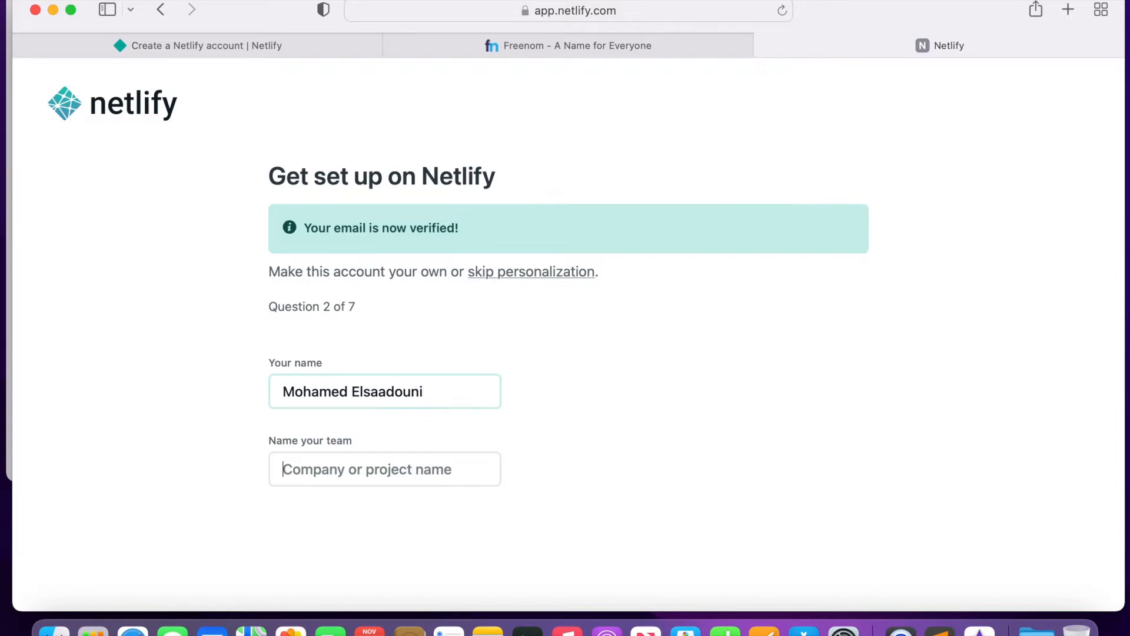
pyautogui.write('TE')
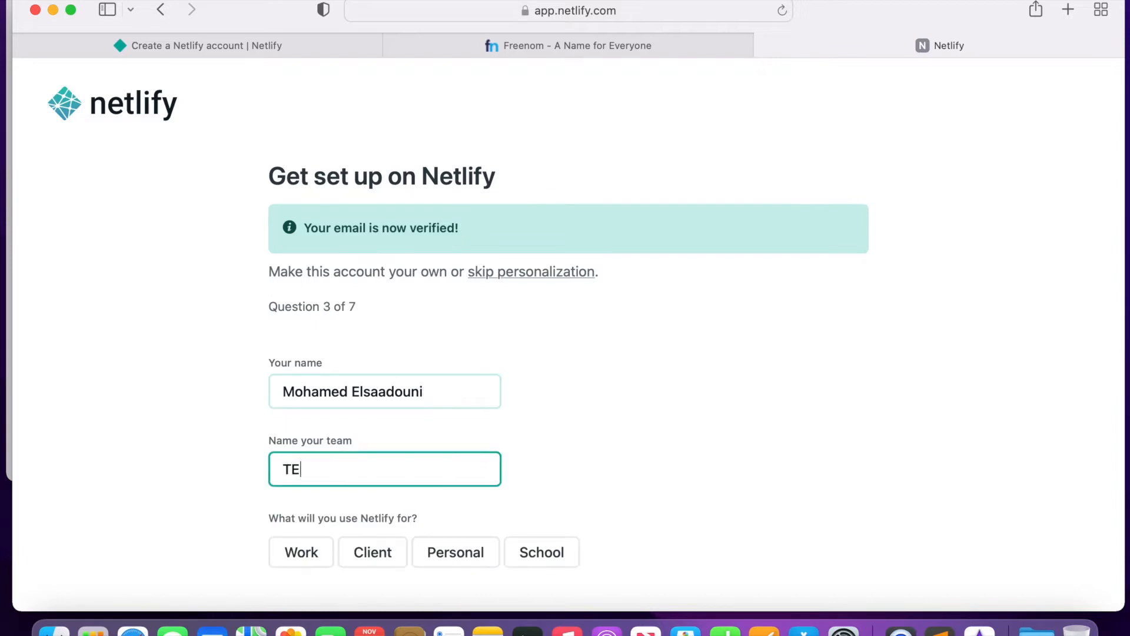
pyautogui.press('BackSpace')
pyautogui.press('BackSpace')
pyautogui.press('BackSpace')
pyautogui.write('esting')
pyautogui.scroll(-2, 910, 332)
pyautogui.scroll(2, 910, 333)
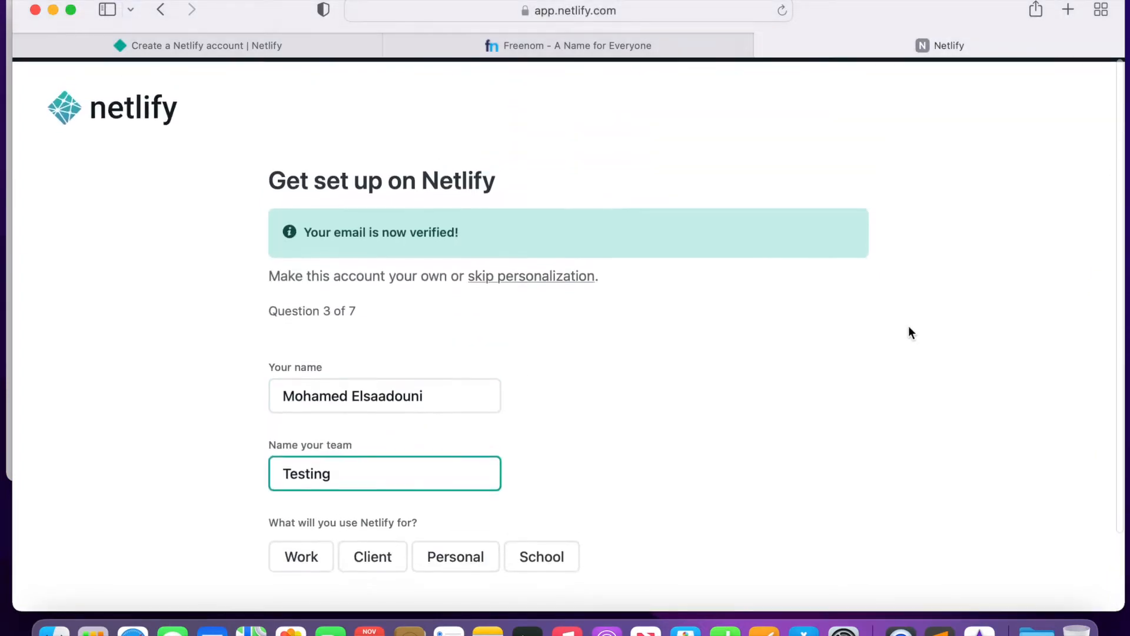
pyautogui.scroll(-2, 740, 338)
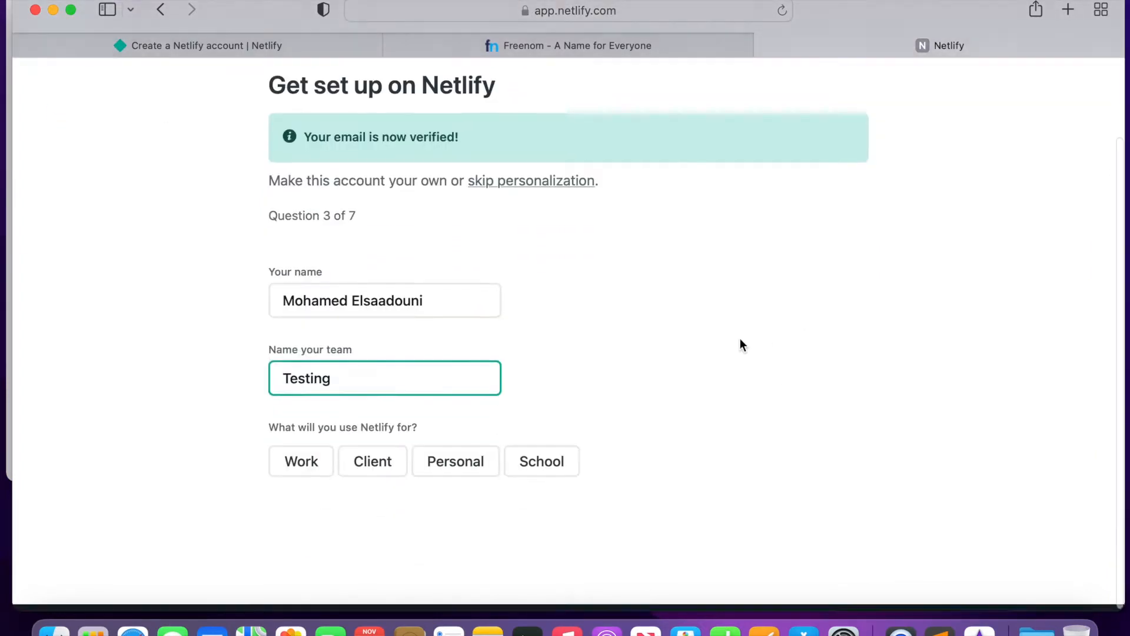
# Skip the Netlify account personalization and dismiss the quickstart guide
pyautogui.click(542, 190)
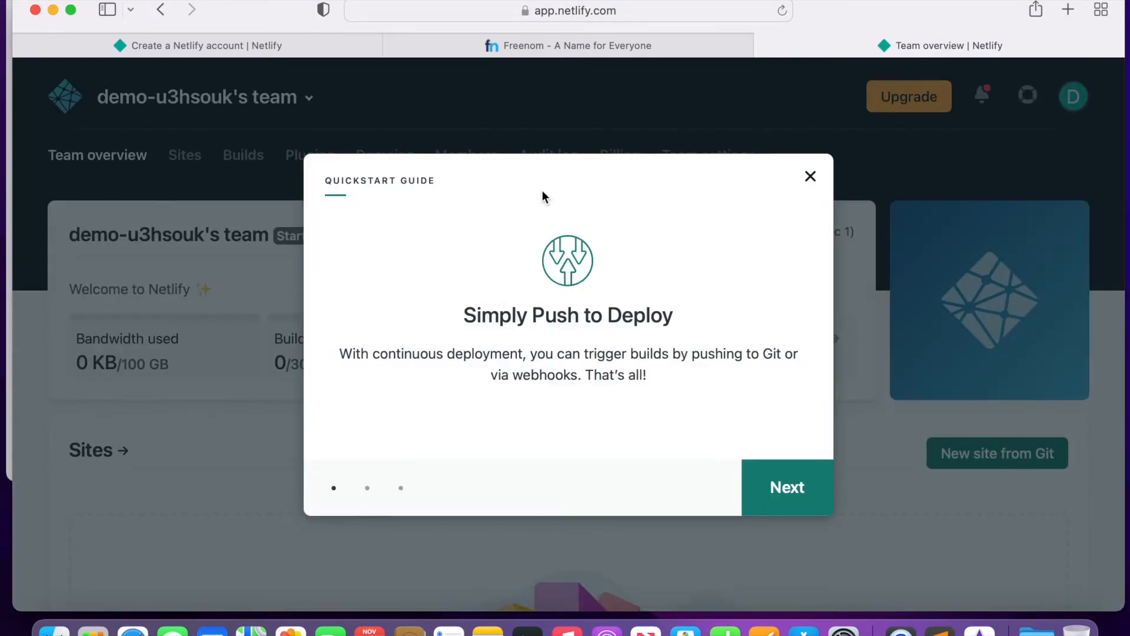
pyautogui.click(810, 176)
# Deploy a new site without Git by uploading the Local_Site folder from the Desktop in Finder to the team's Sites area
pyautogui.scroll(-3, 497, 284)
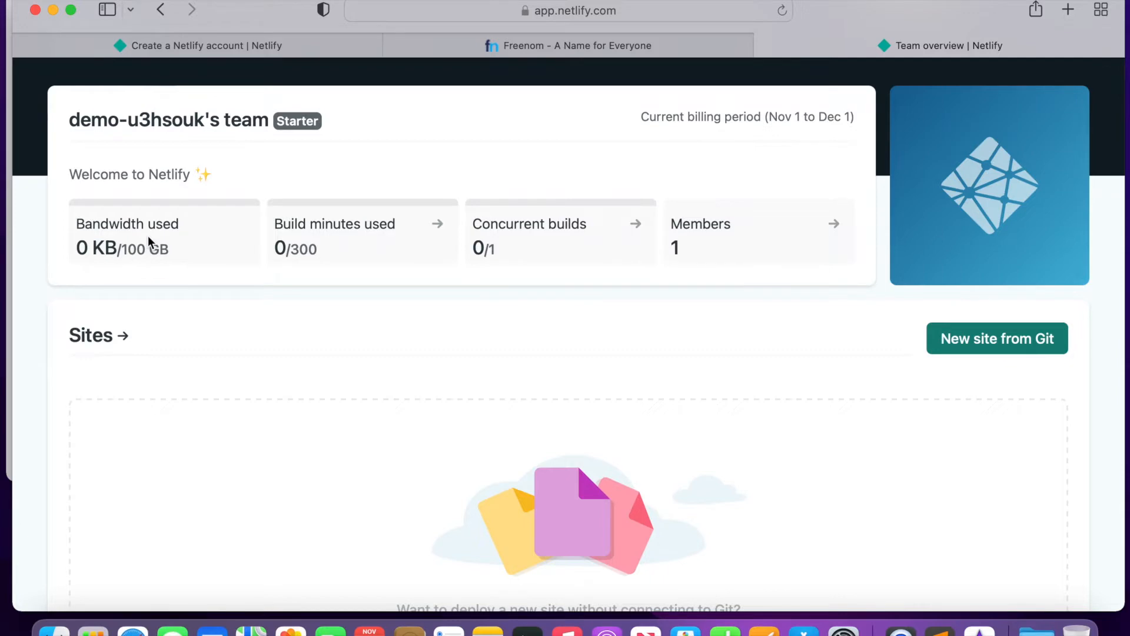
pyautogui.scroll(1, 147, 236)
pyautogui.scroll(-3, 147, 235)
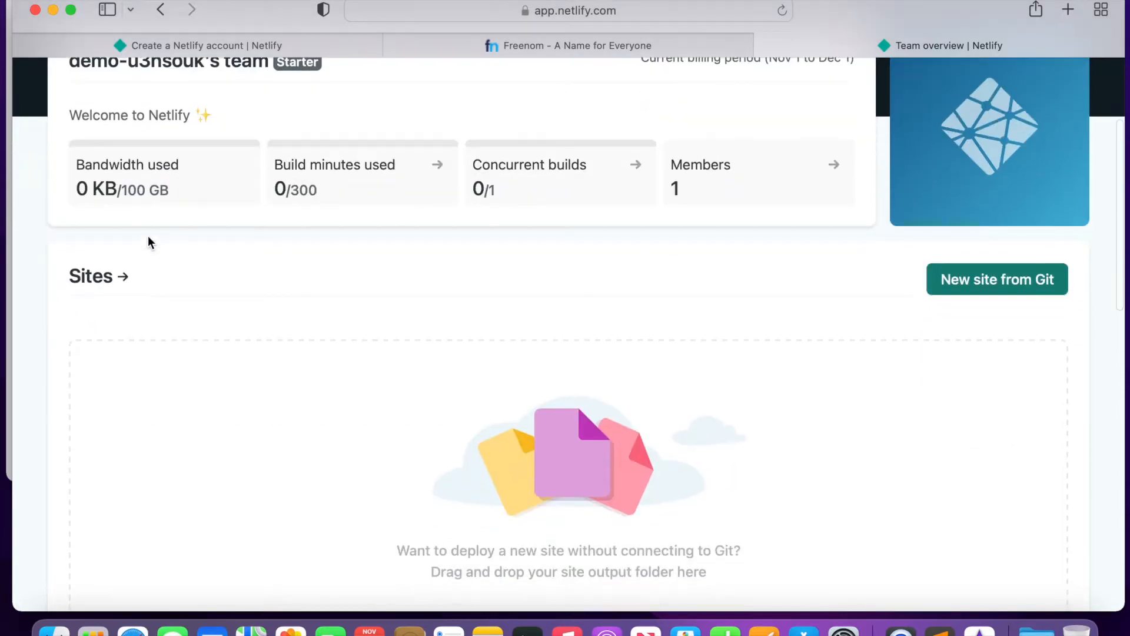
pyautogui.scroll(5, 148, 241)
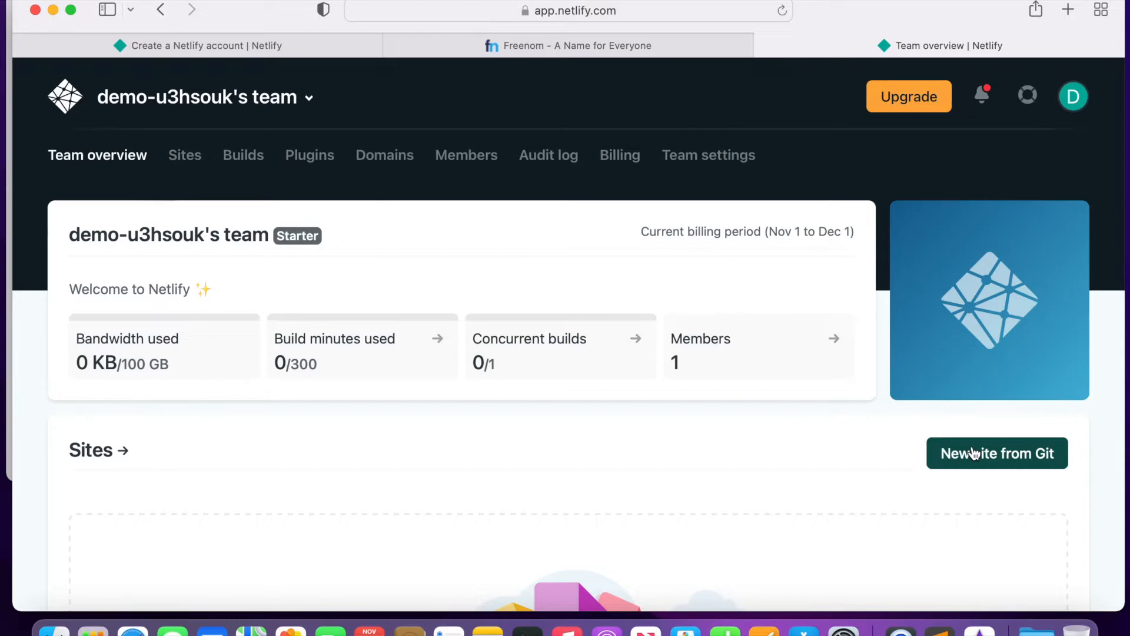
pyautogui.scroll(-3, 974, 454)
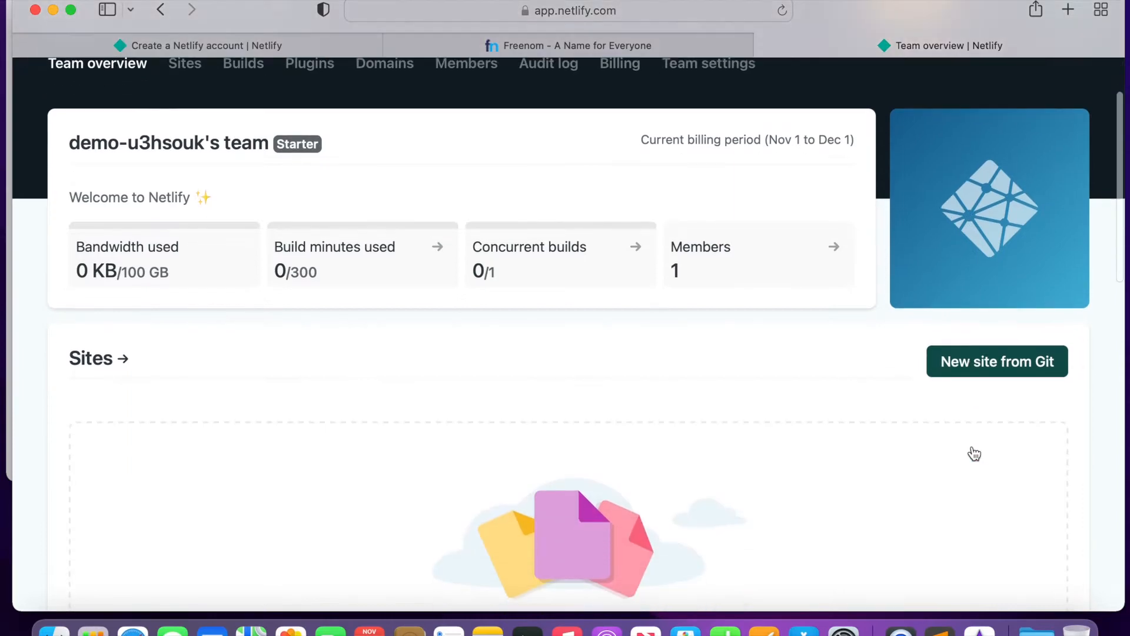
pyautogui.scroll(-2, 778, 463)
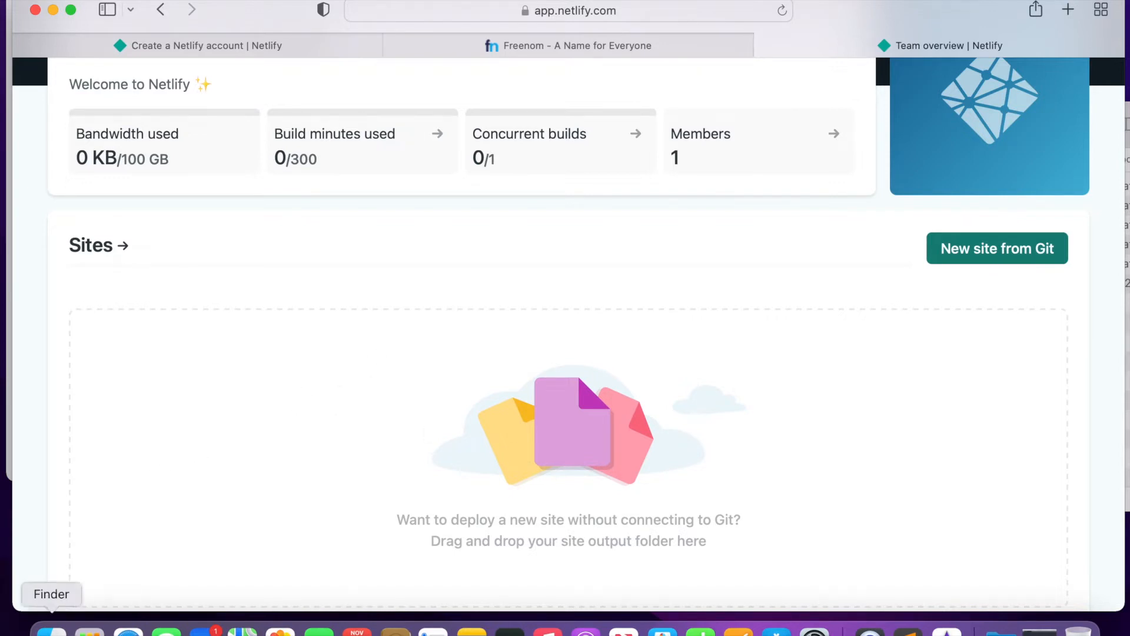
pyautogui.click(52, 629)
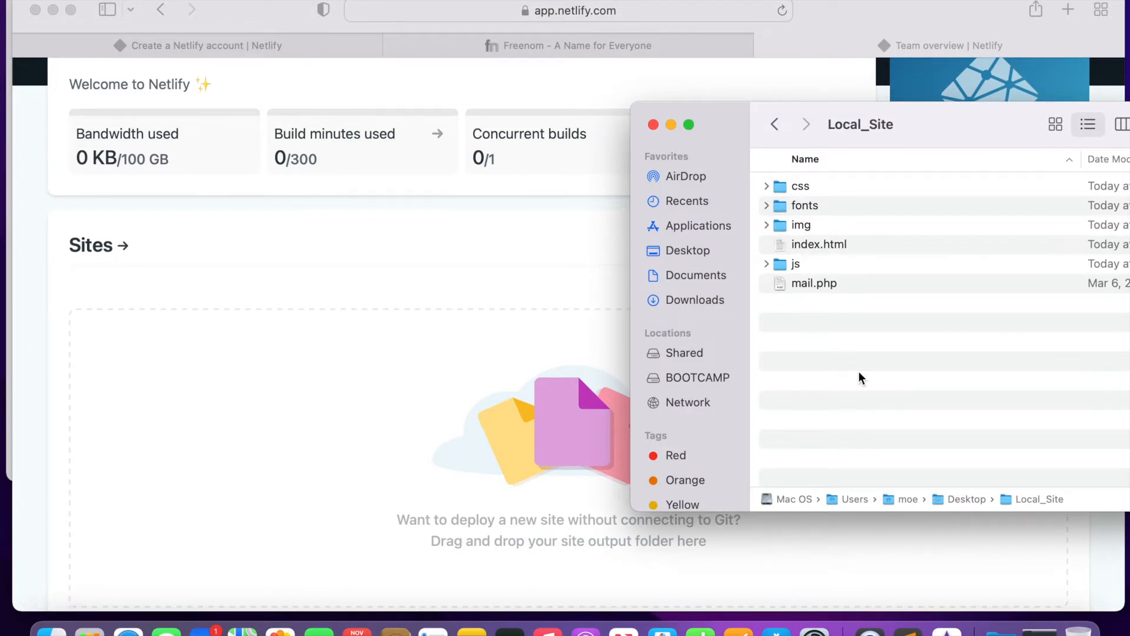
pyautogui.press('super+Up')
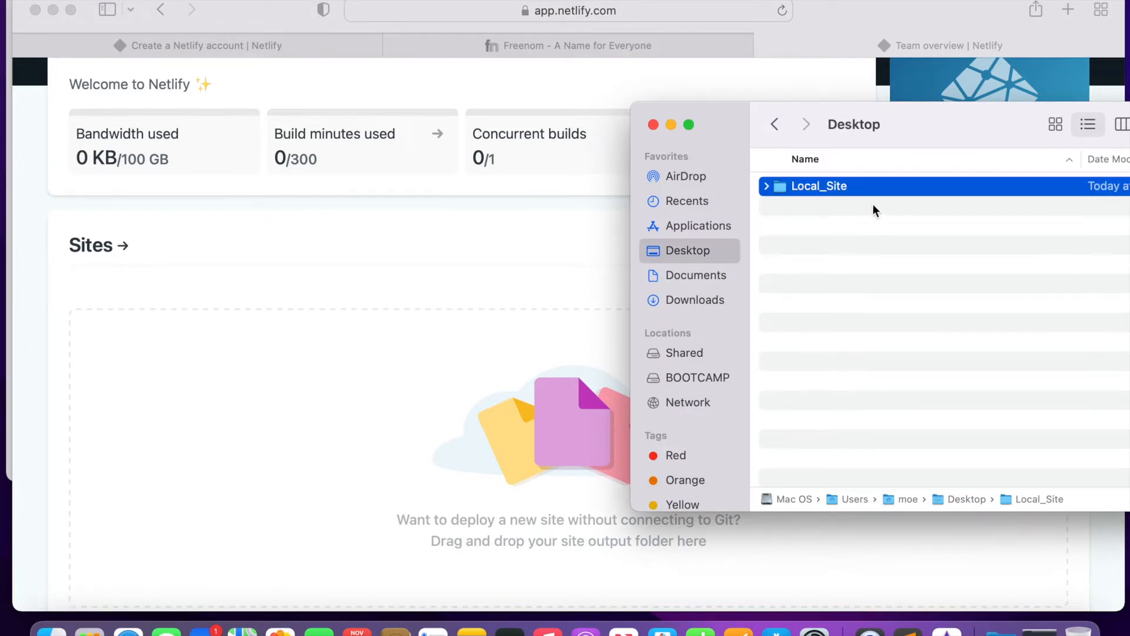
pyautogui.moveTo(821, 184); pyautogui.dragTo(527, 264)
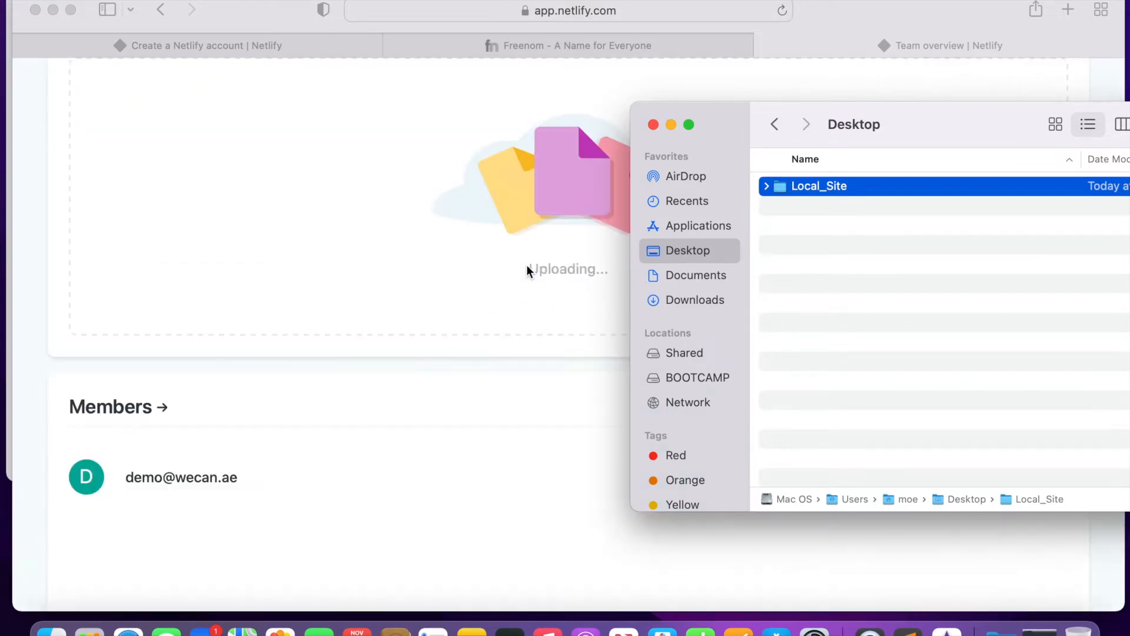
pyautogui.click(539, 283)
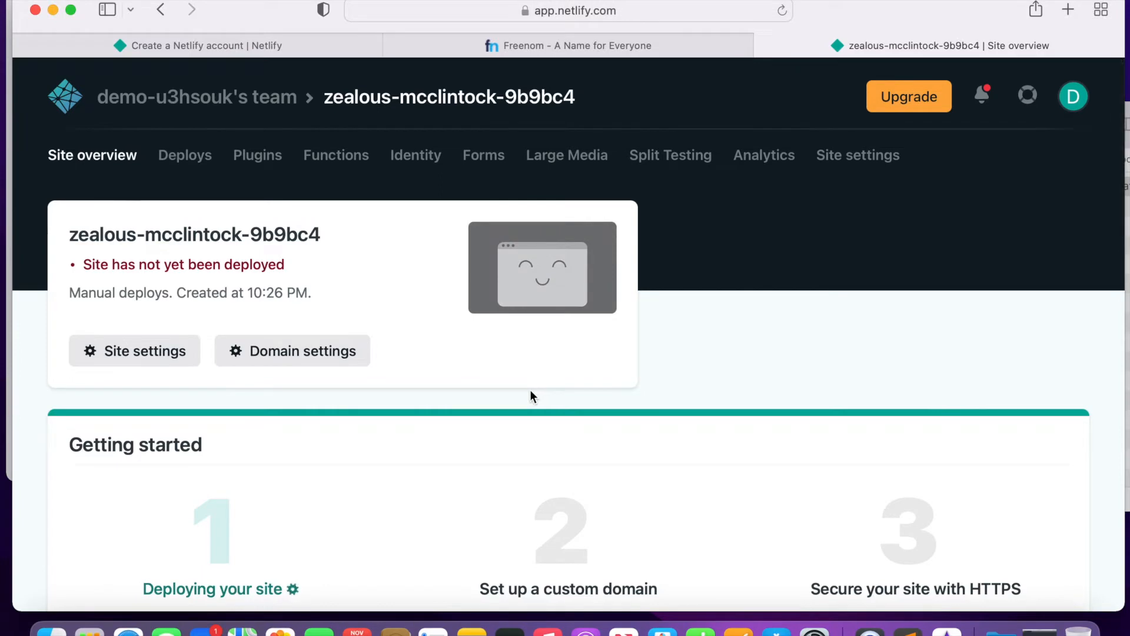
# Check the new site's deployment status and open its netlify.app address to view the live page
pyautogui.scroll(-1, 529, 390)
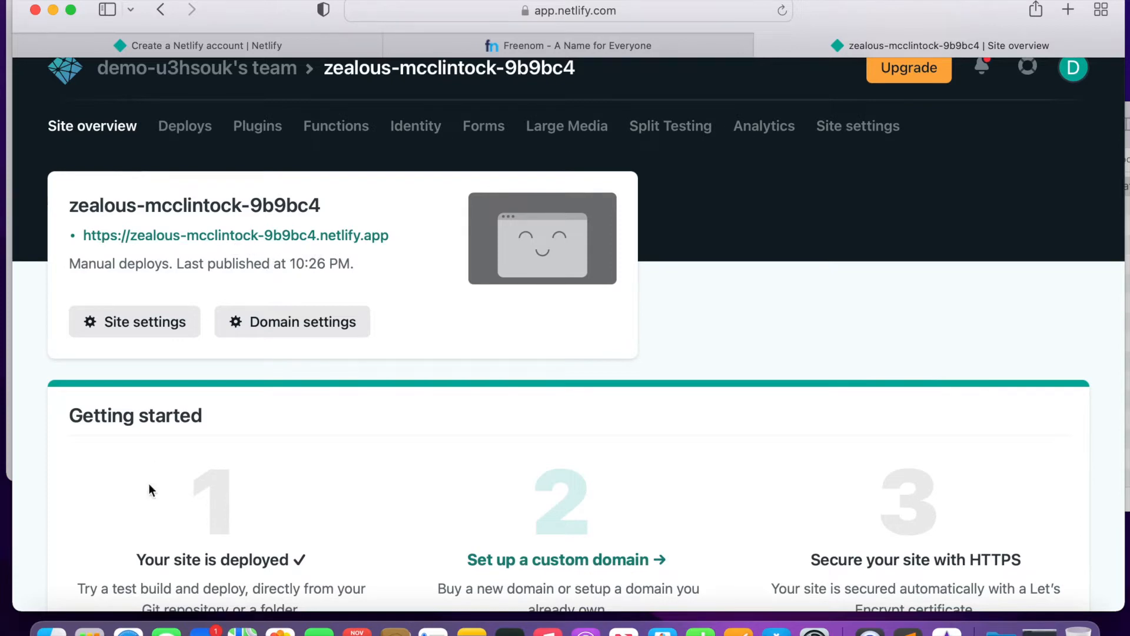
pyautogui.tripleClick(158, 553)
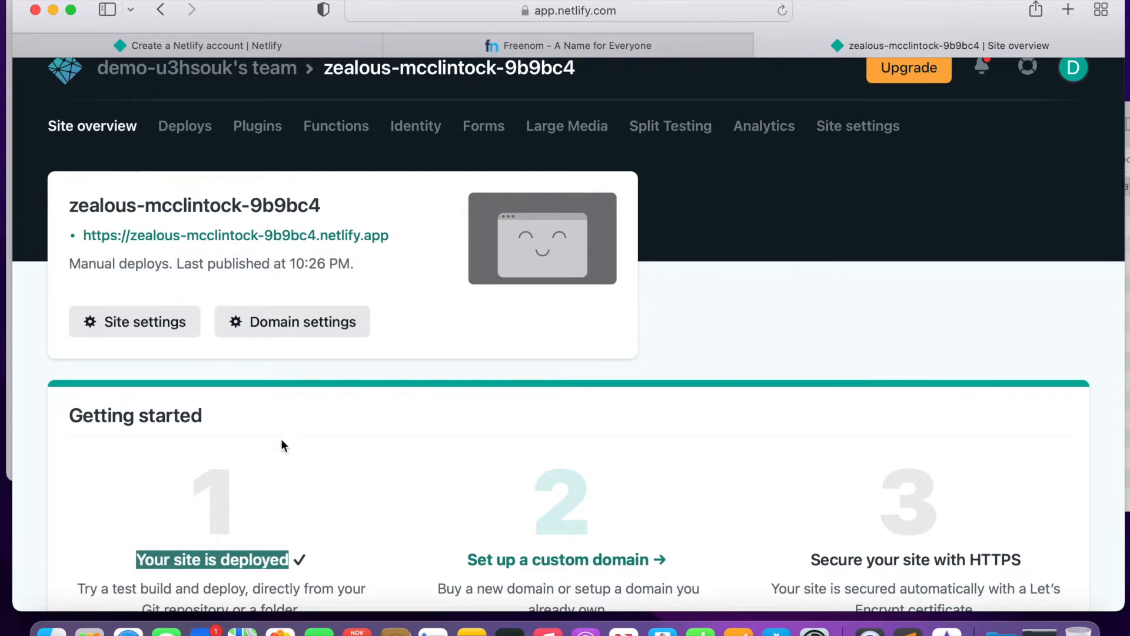
pyautogui.click(264, 237)
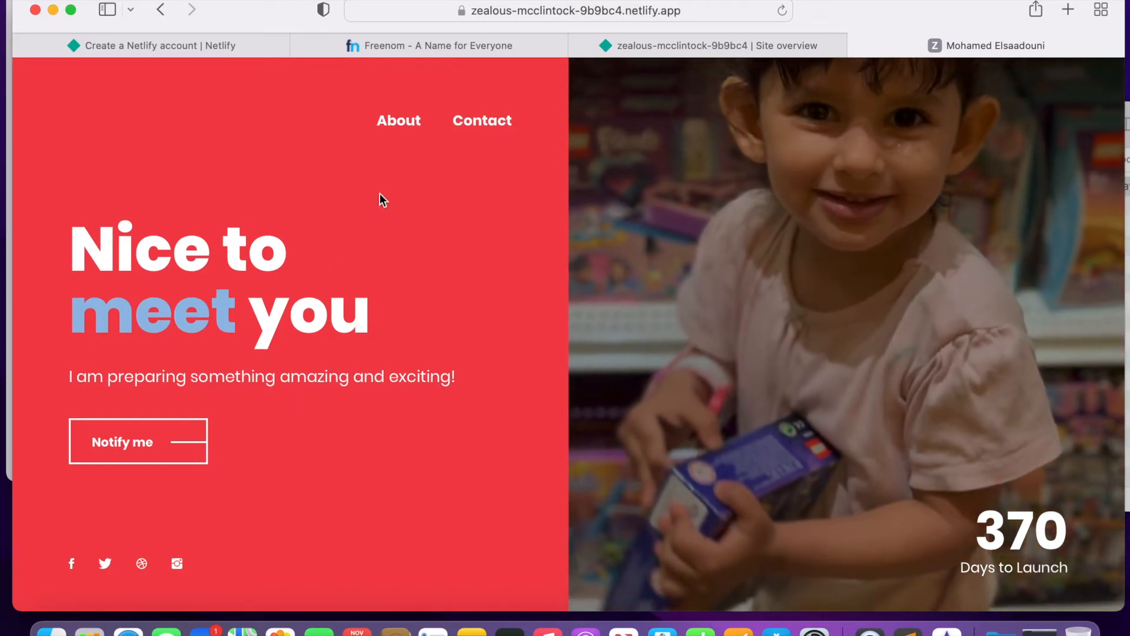
# Open the live site's About section and look through its content
pyautogui.click(419, 125)
pyautogui.scroll(-3, 812, 383)
pyautogui.scroll(-10, 812, 383)
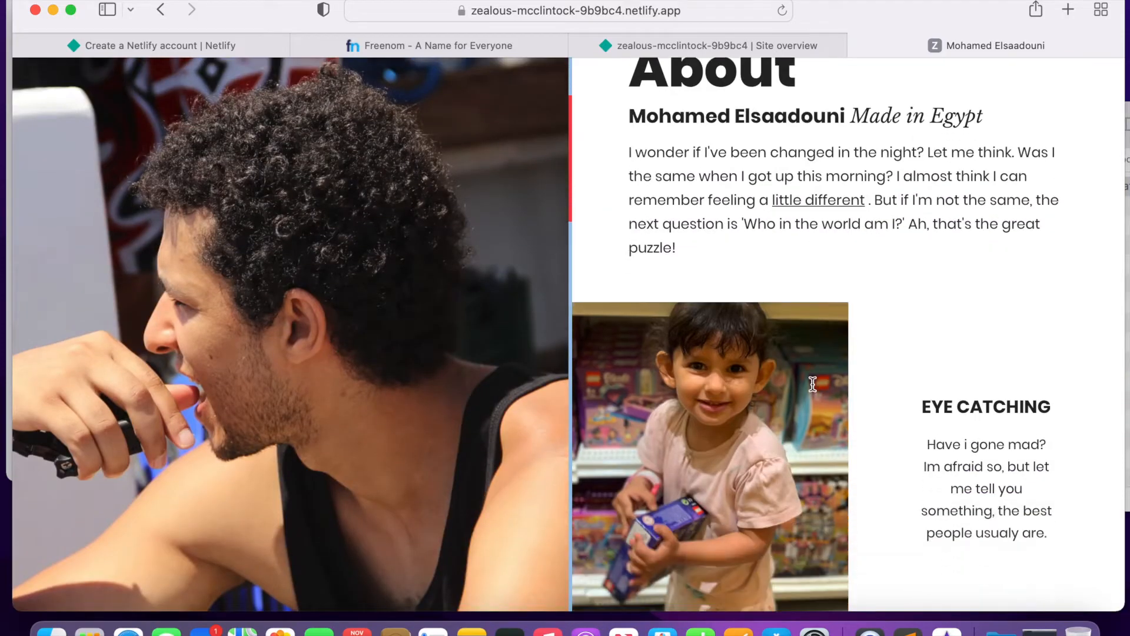
pyautogui.scroll(-5, 812, 383)
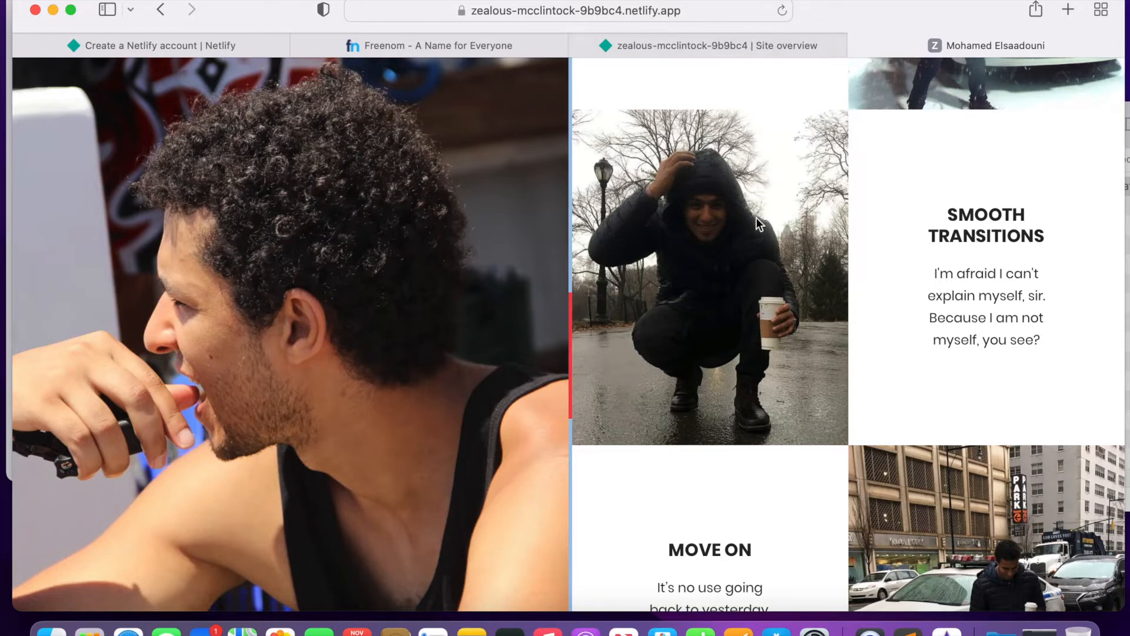
# Return to the Netlify site overview and change the site name to demowecansite in the site settings
pyautogui.click(779, 45)
pyautogui.scroll(-3, 577, 452)
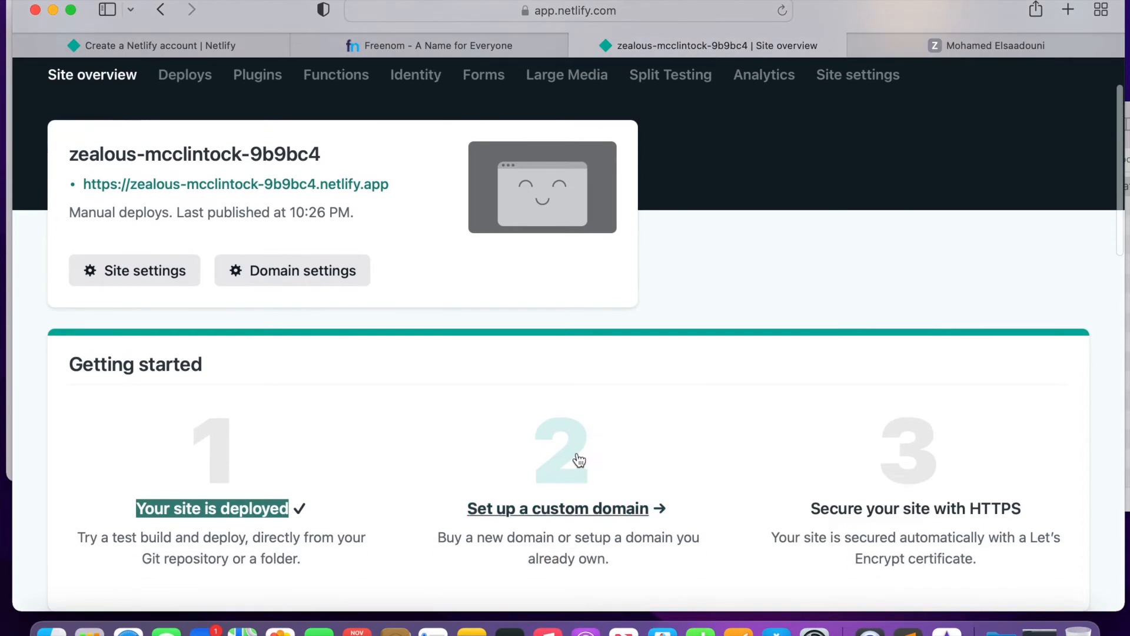
pyautogui.click(159, 227)
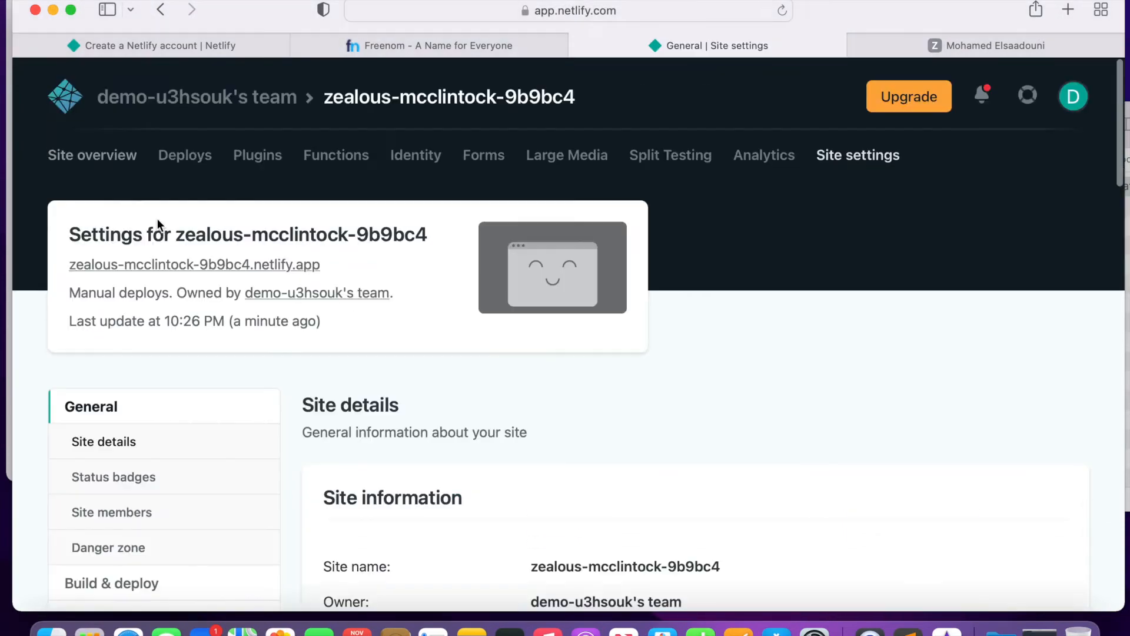
pyautogui.scroll(-5, 471, 416)
pyautogui.scroll(-3, 471, 416)
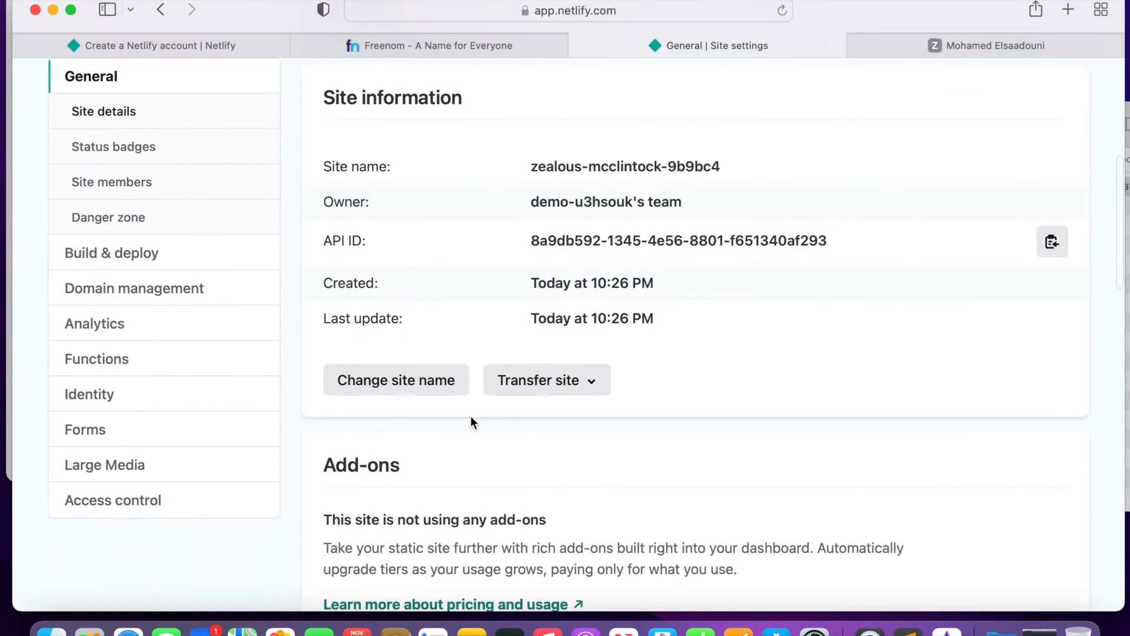
pyautogui.click(425, 384)
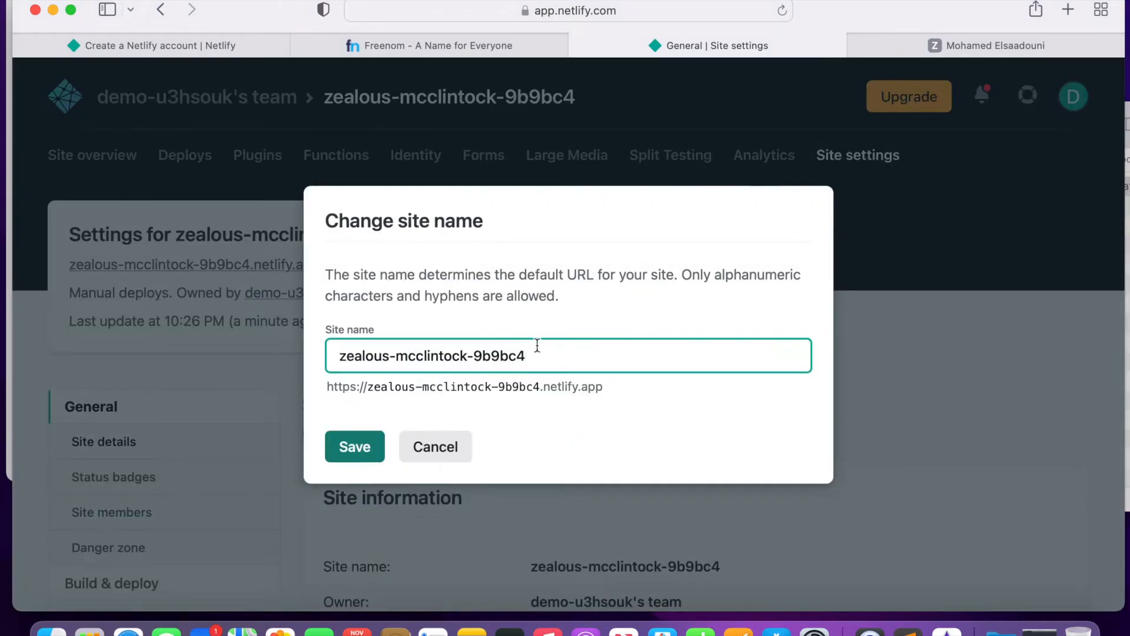
pyautogui.moveTo(532, 353); pyautogui.dragTo(292, 353)
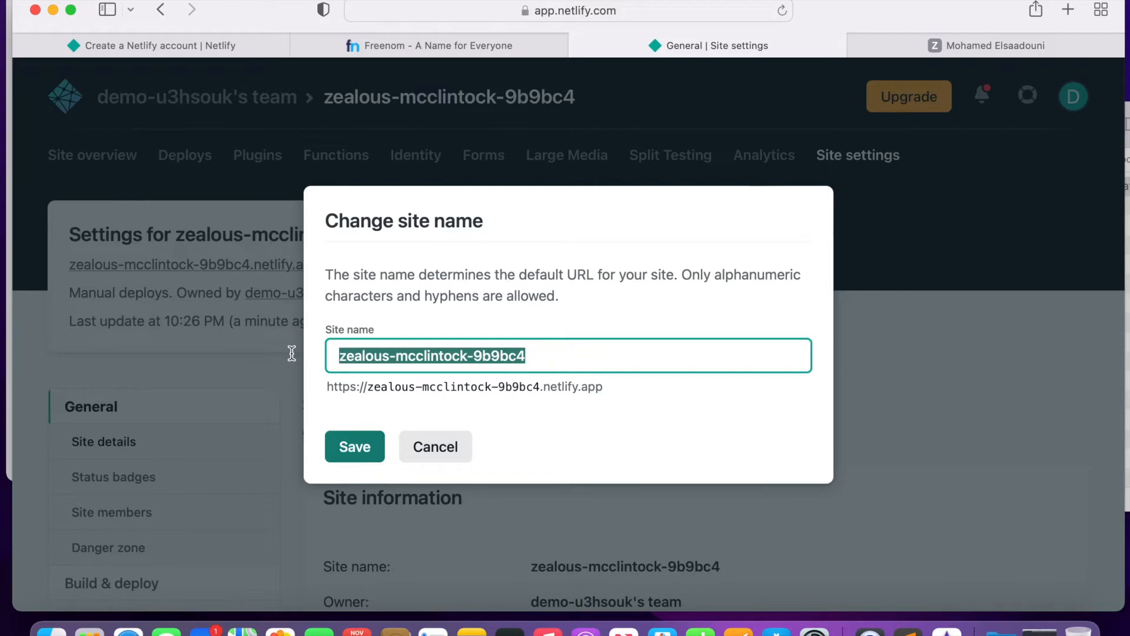
pyautogui.write('demo')
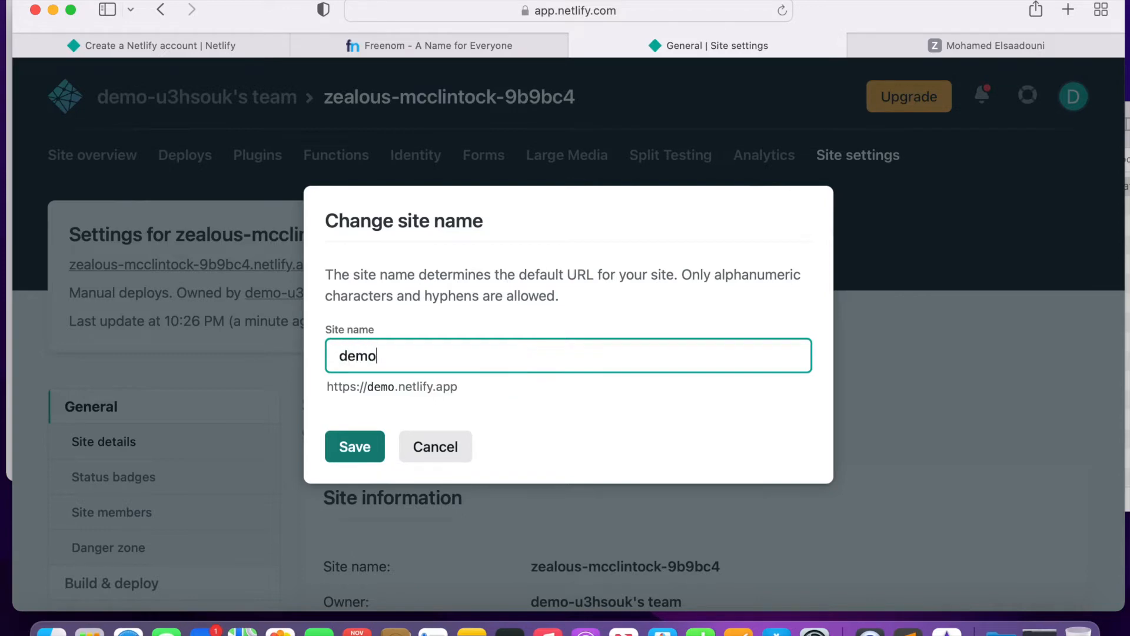
pyautogui.write('wecansite')
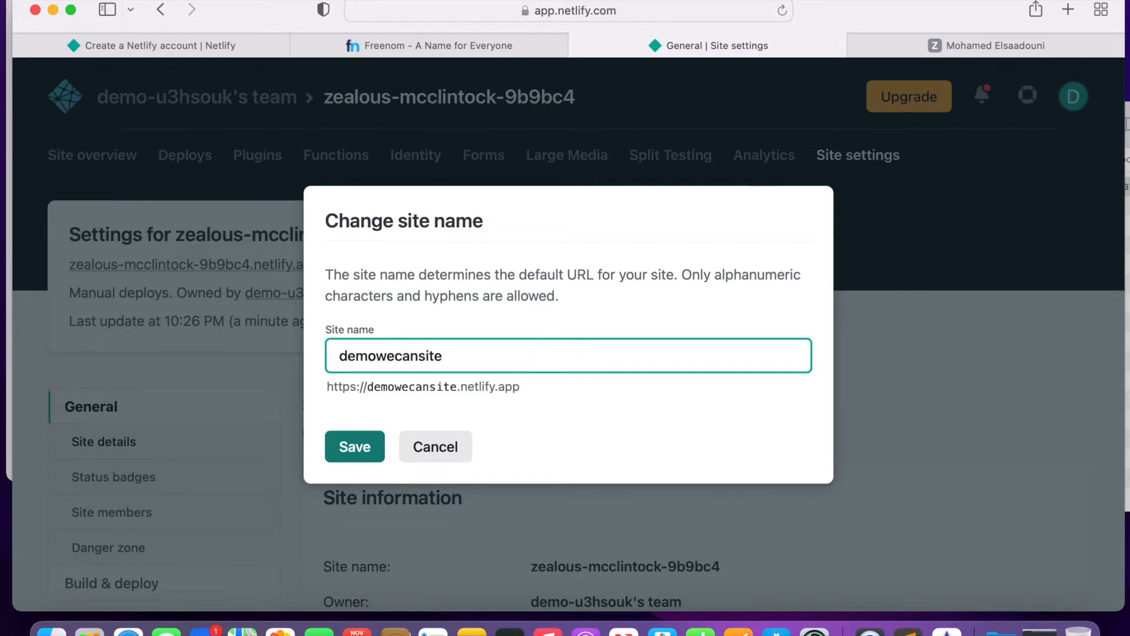
pyautogui.click(346, 447)
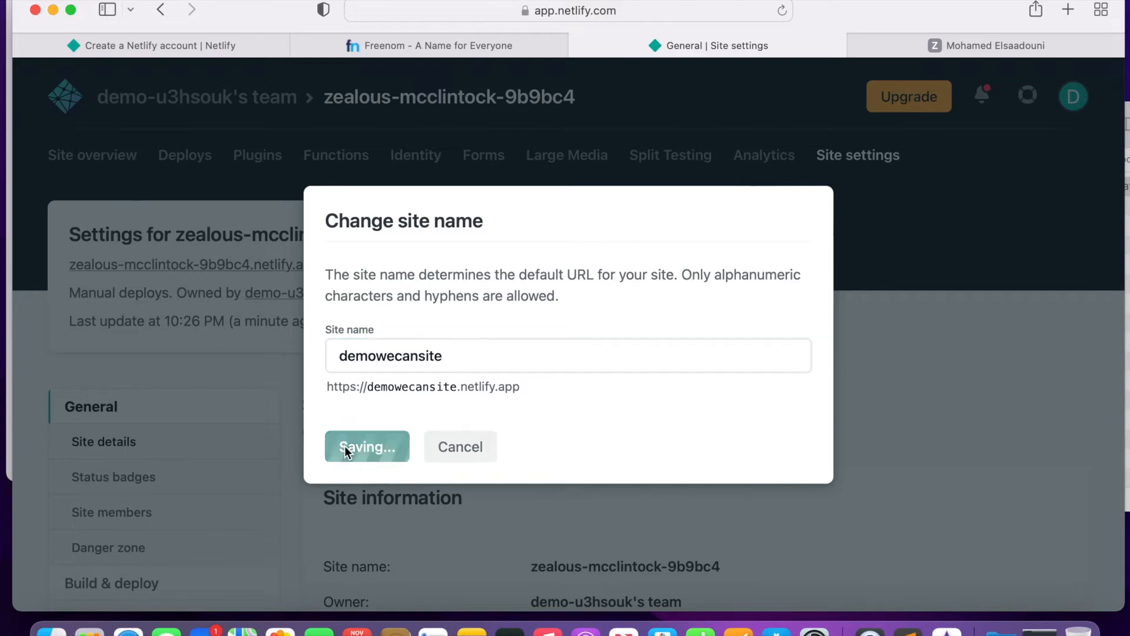
# Open demowecansite.netlify.app from the site settings and compare it with the page at the original address
pyautogui.scroll(-3, 397, 410)
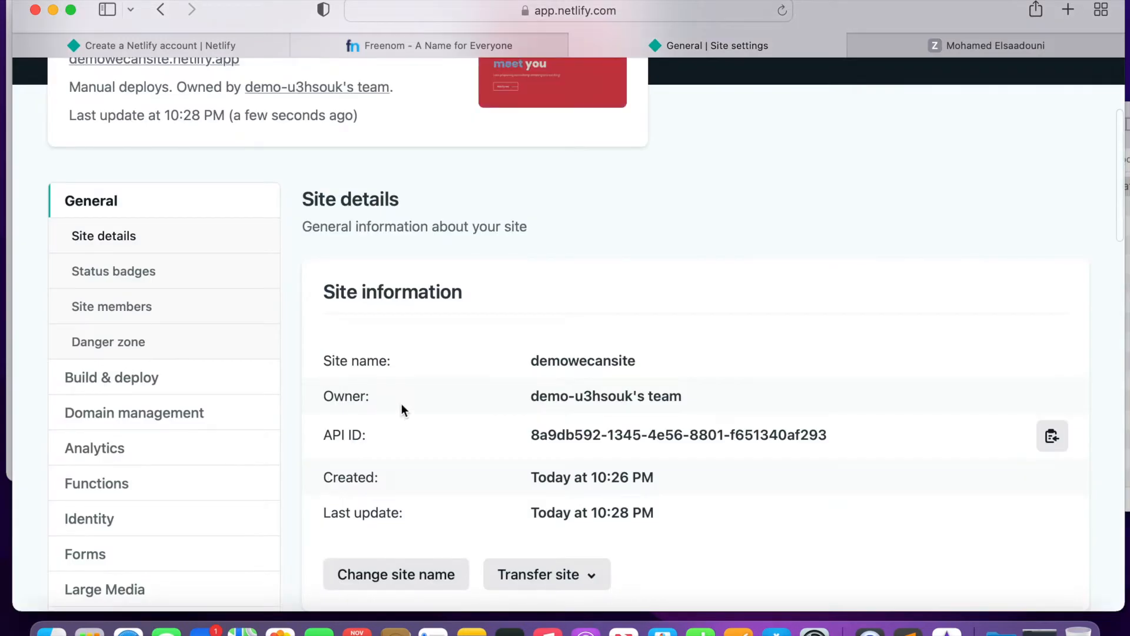
pyautogui.scroll(3, 552, 337)
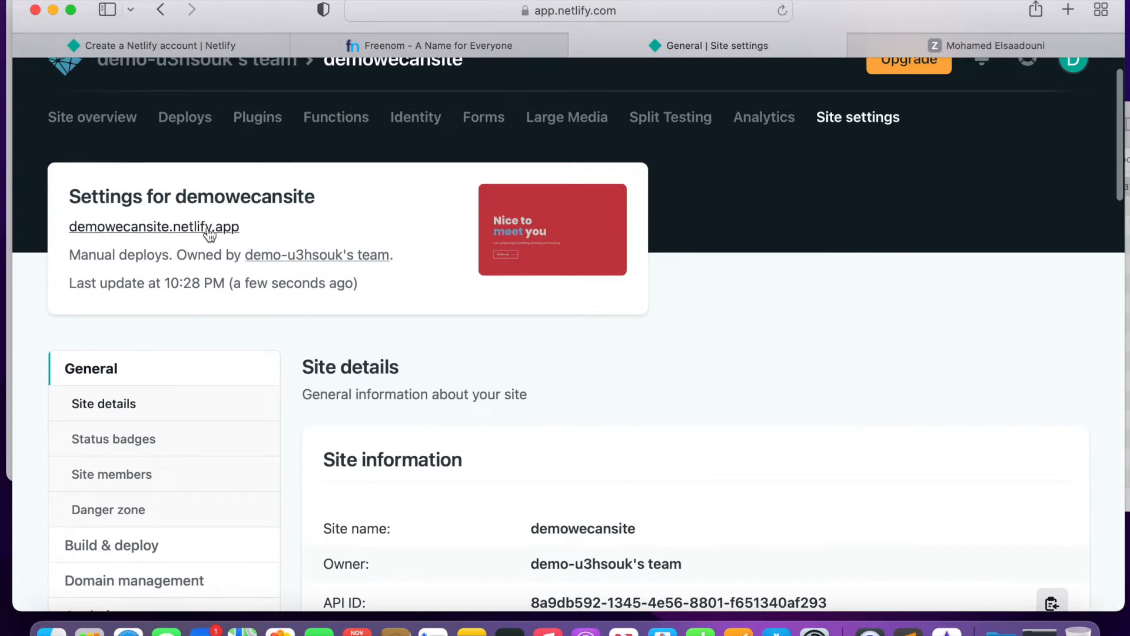
pyautogui.click(210, 227)
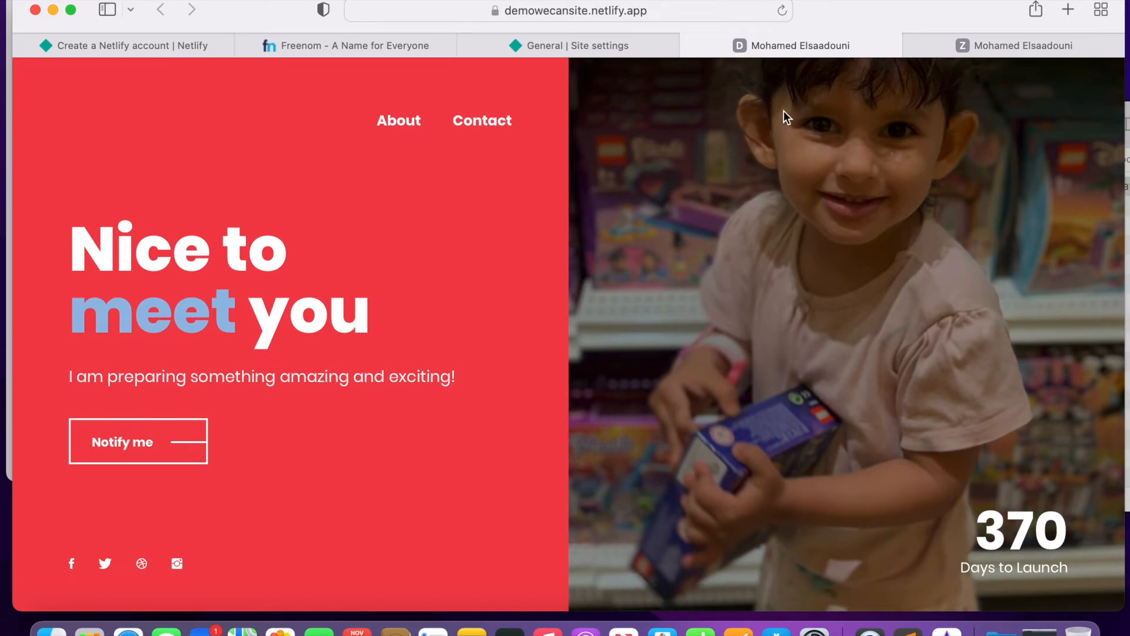
pyautogui.click(997, 47)
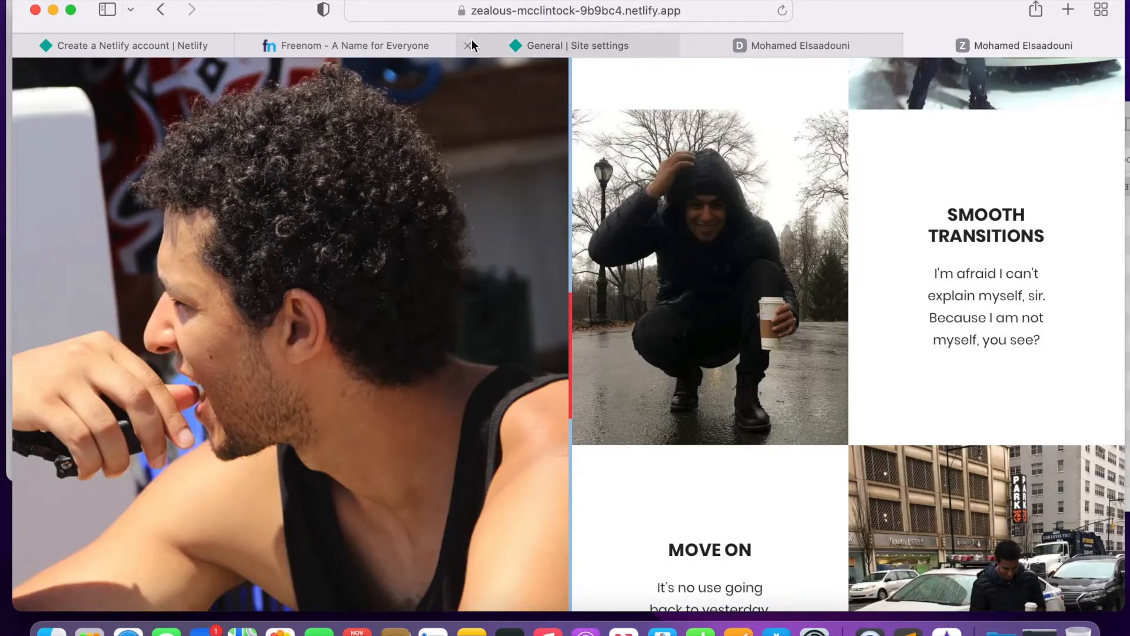
pyautogui.click(802, 45)
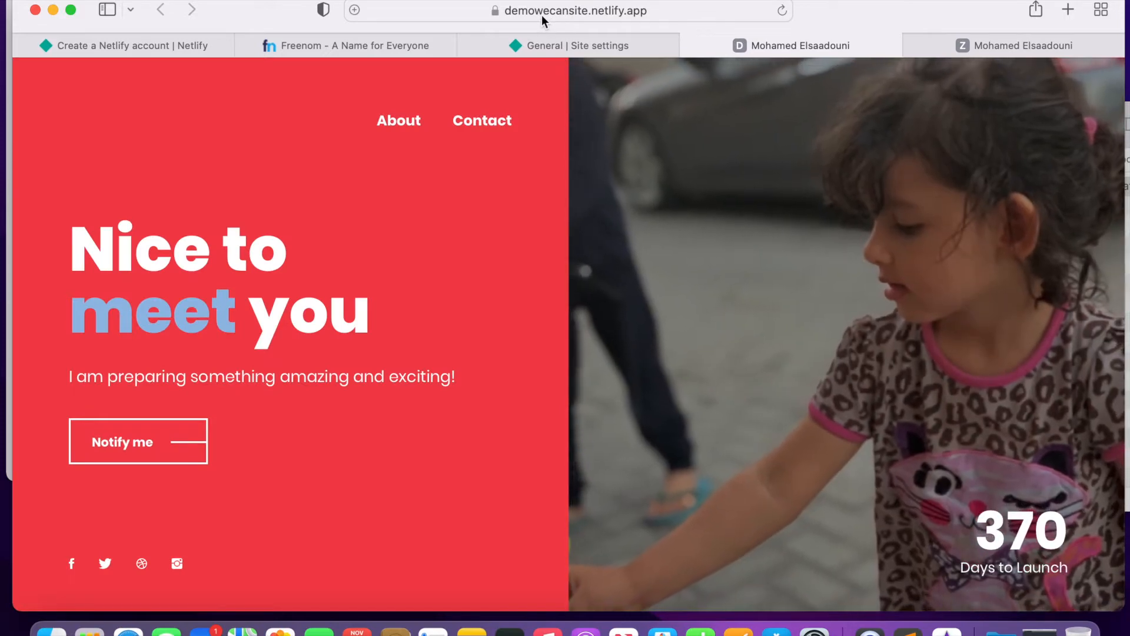
pyautogui.moveTo(618, 57)
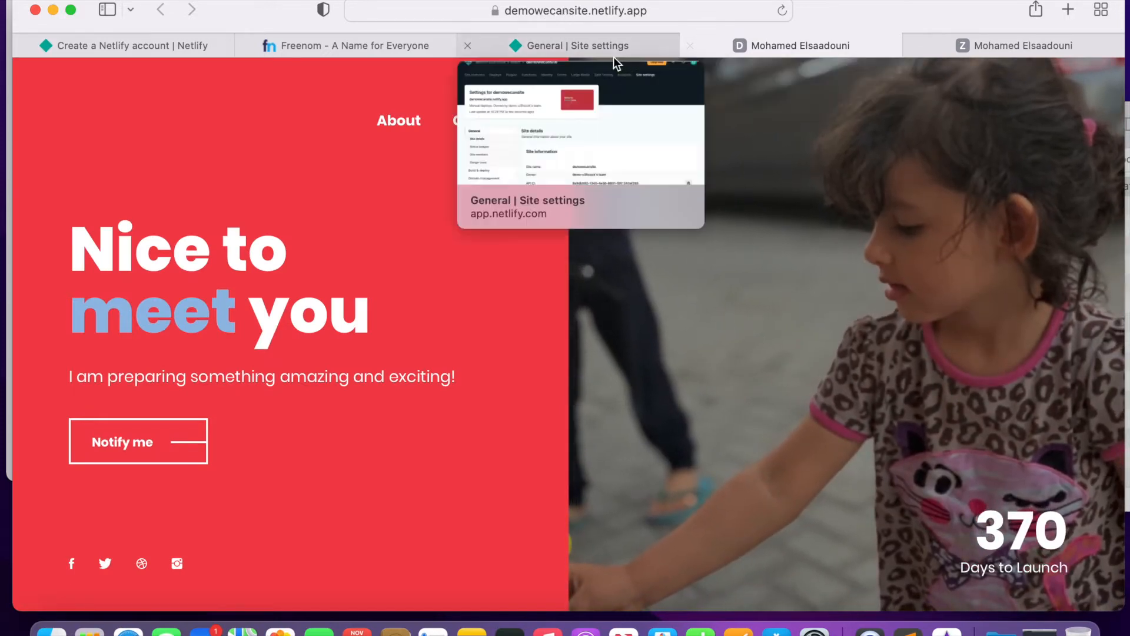
# Return to the Netlify site settings and review the general section, including site information, add-ons, status badges and site members
pyautogui.click(602, 46)
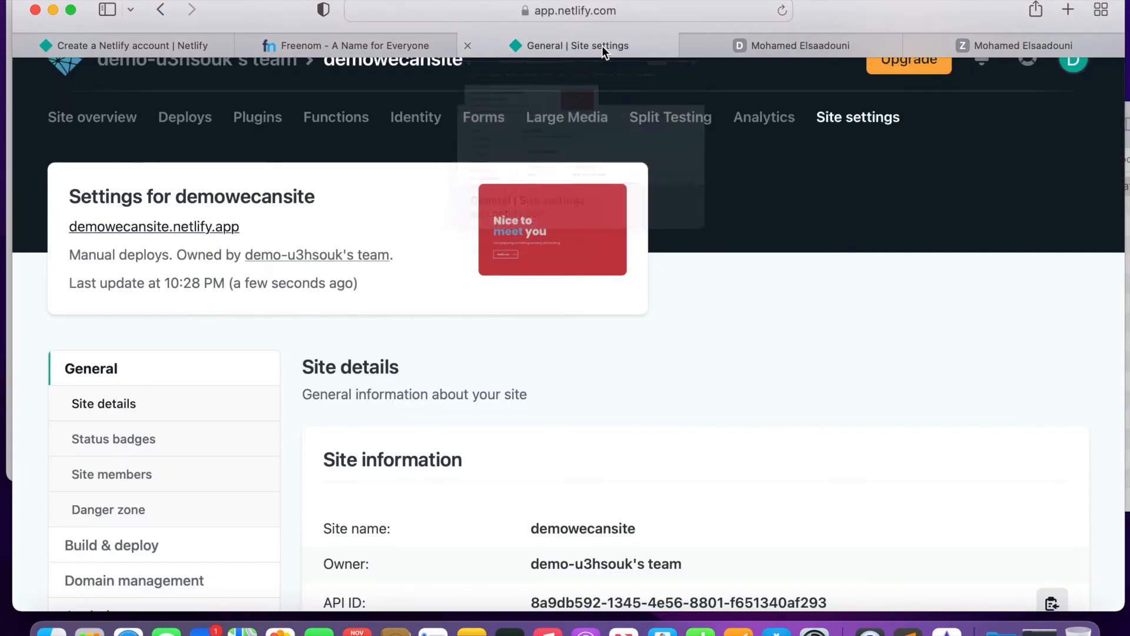
pyautogui.scroll(-5, 535, 281)
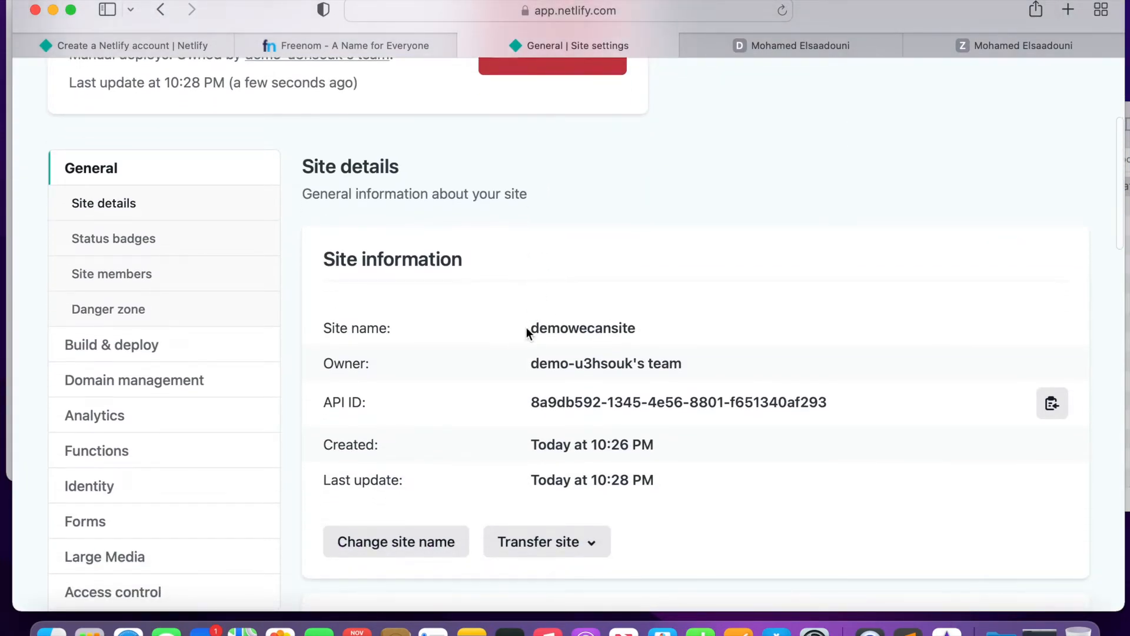
pyautogui.moveTo(585, 311); pyautogui.dragTo(600, 308)
pyautogui.scroll(-3, 601, 307)
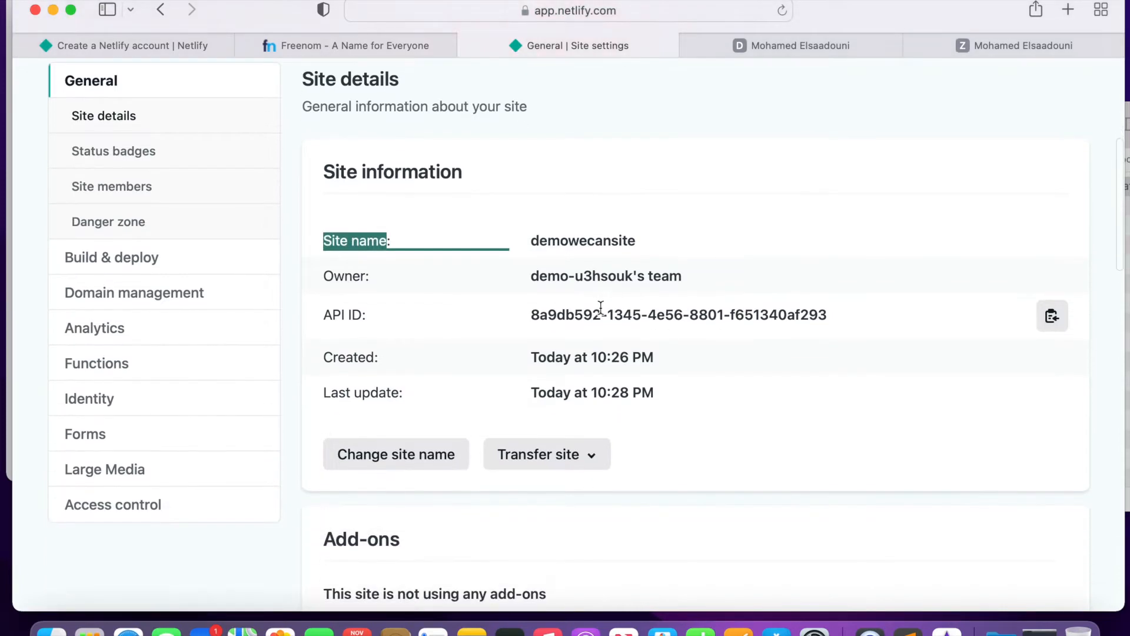
pyautogui.scroll(-5, 571, 429)
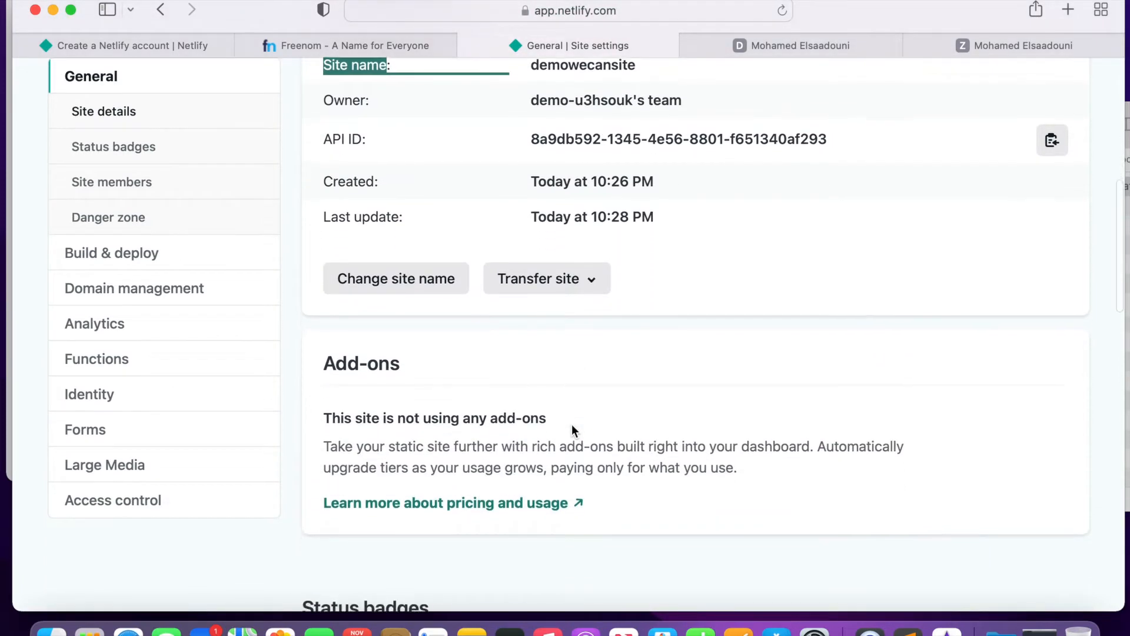
pyautogui.scroll(-15, 571, 424)
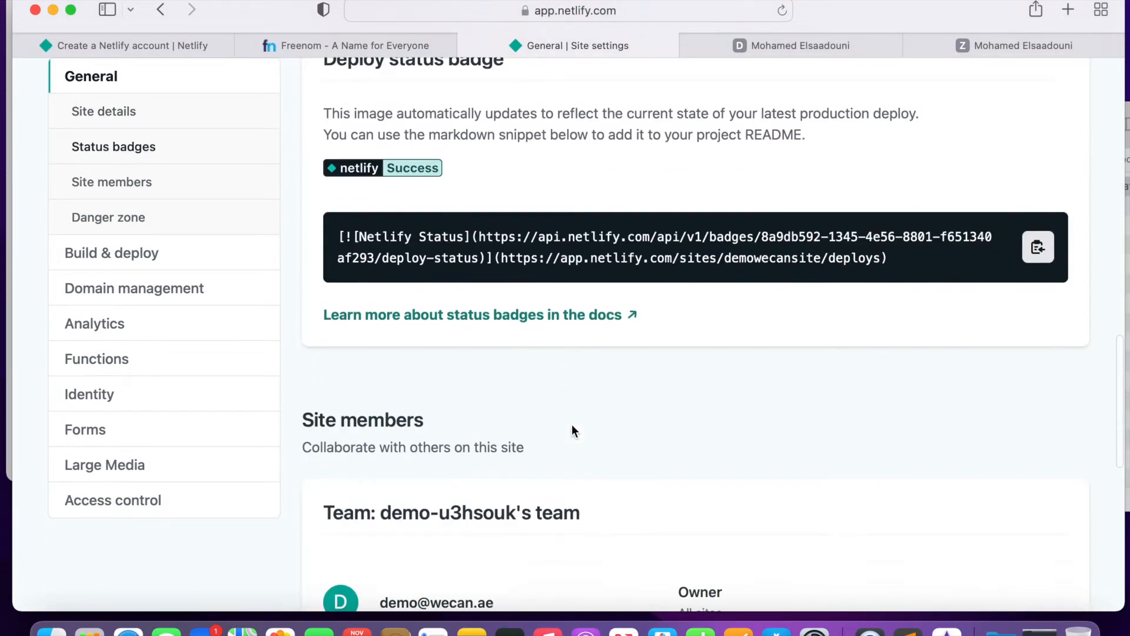
pyautogui.scroll(-8, 571, 424)
pyautogui.scroll(20, 571, 424)
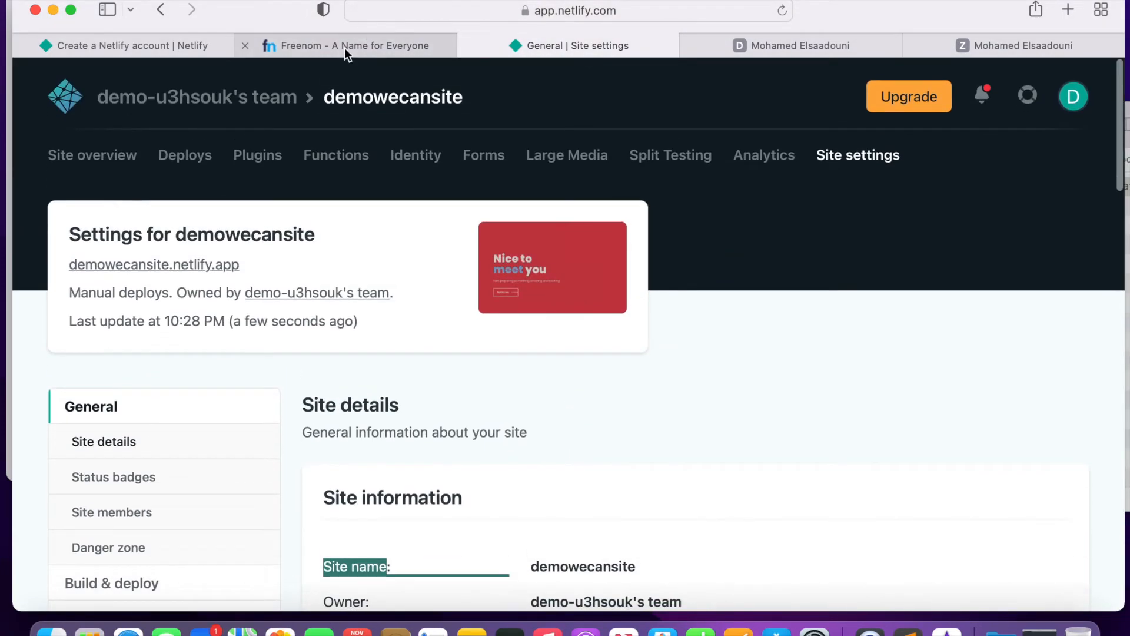
# Switch to the Freenom website and sign in with the saved account email and password
pyautogui.click(354, 46)
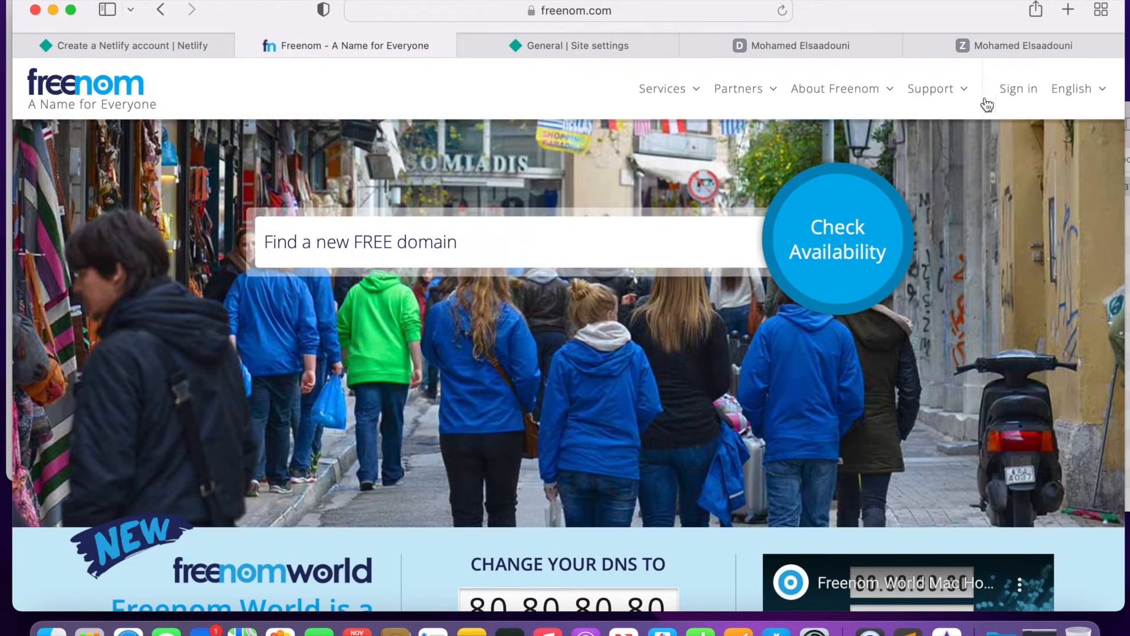
pyautogui.click(1013, 94)
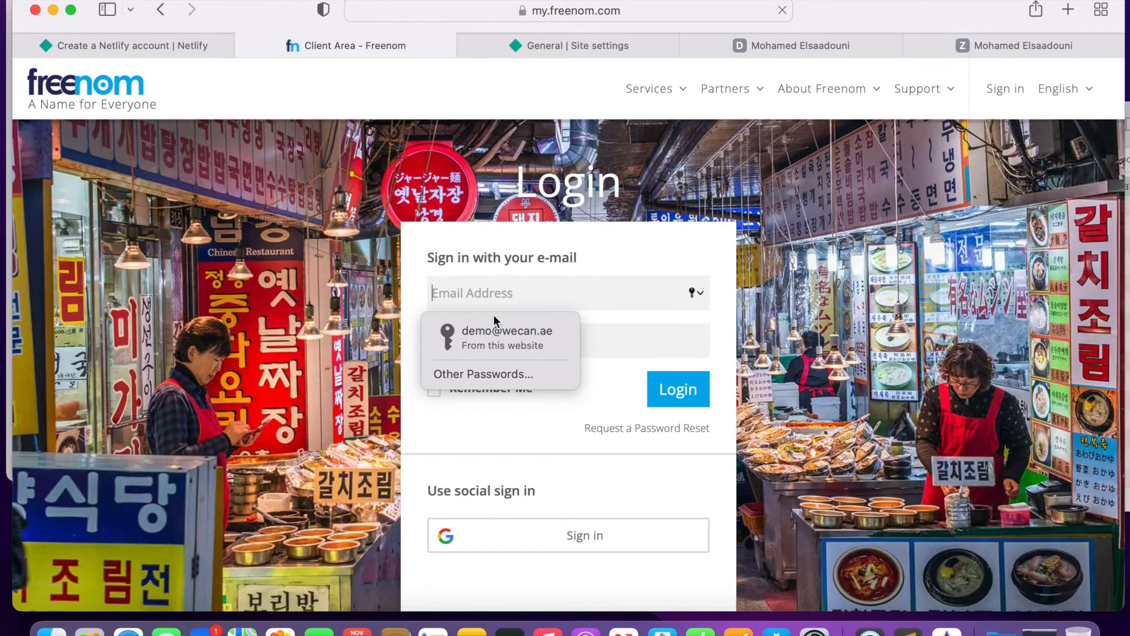
pyautogui.click(481, 332)
pyautogui.click(691, 392)
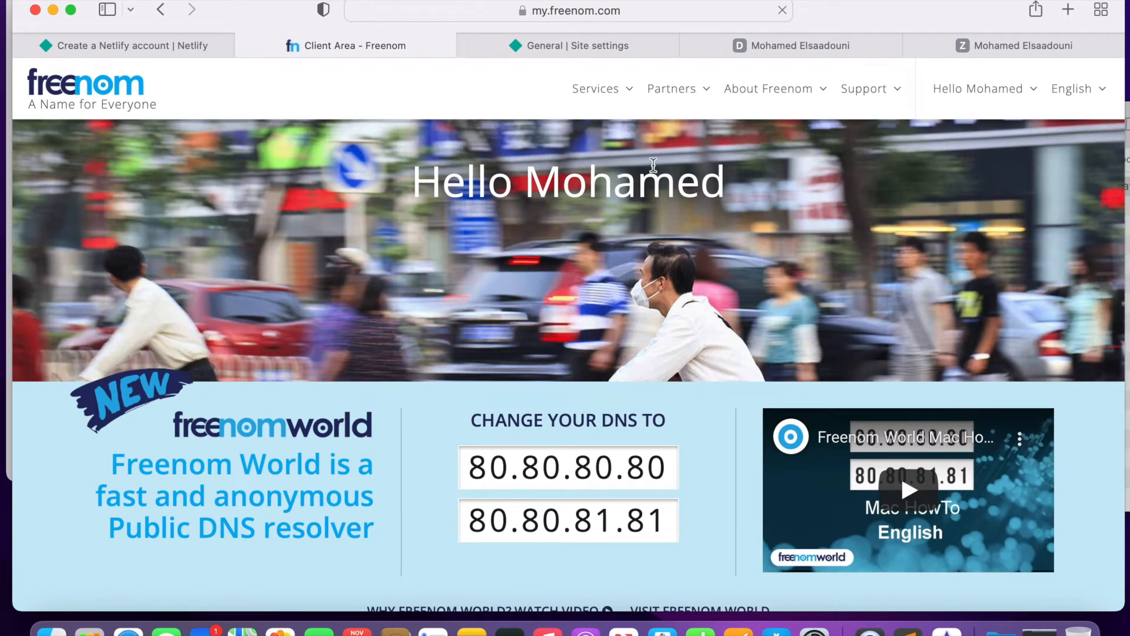
# Go to Freenom's new domain registration and check which domains are available for wecansite
pyautogui.moveTo(586, 105)
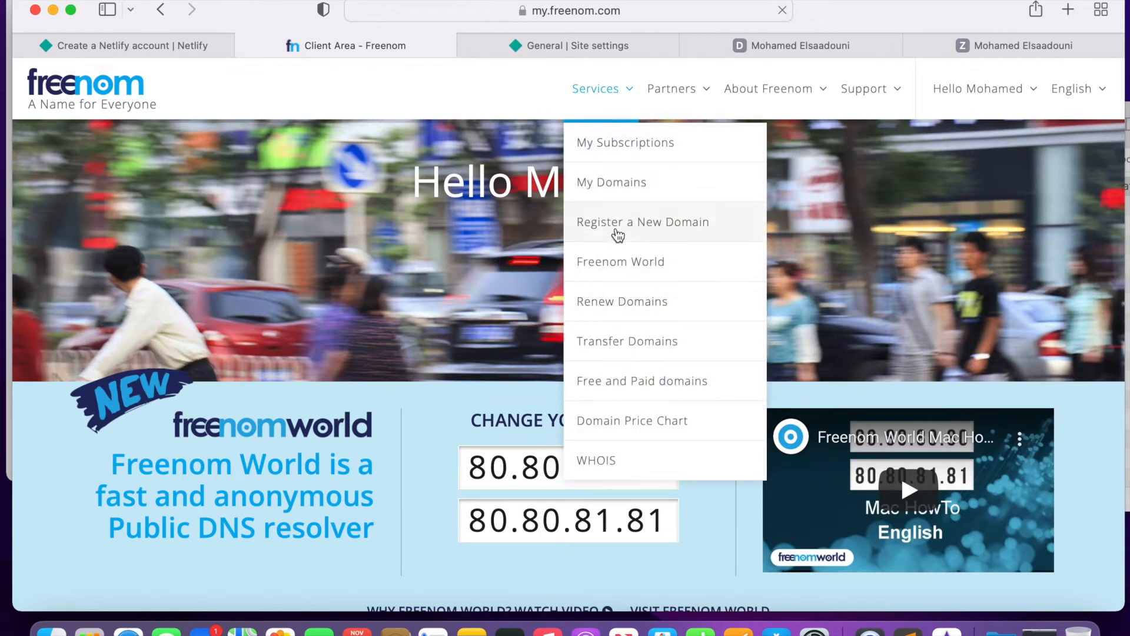
pyautogui.click(616, 231)
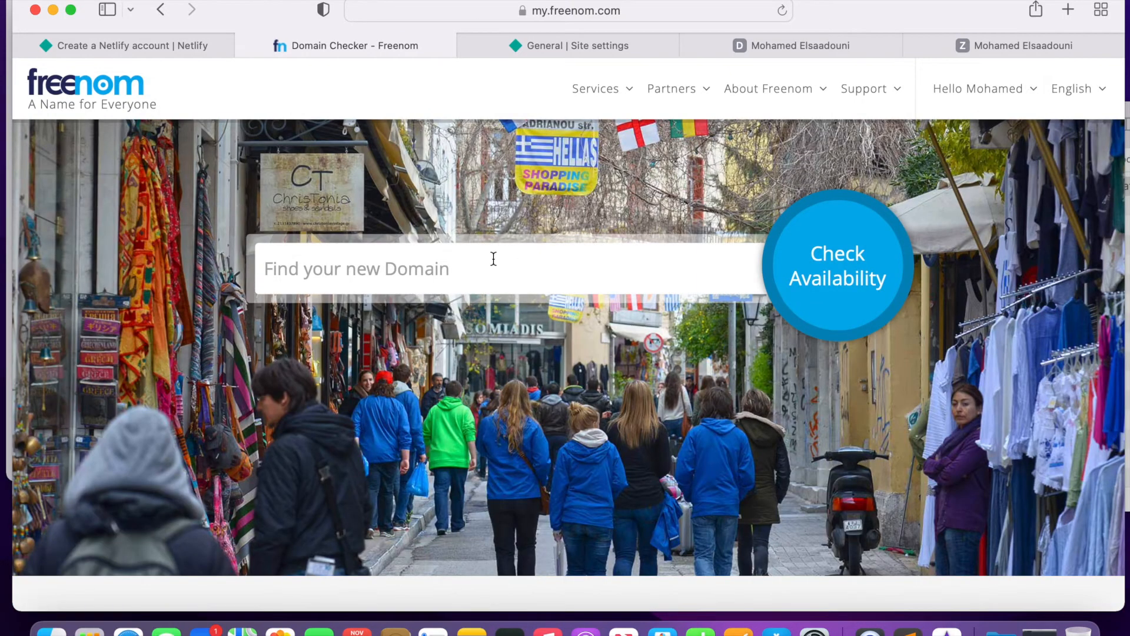
pyautogui.click(480, 259)
pyautogui.write('weca')
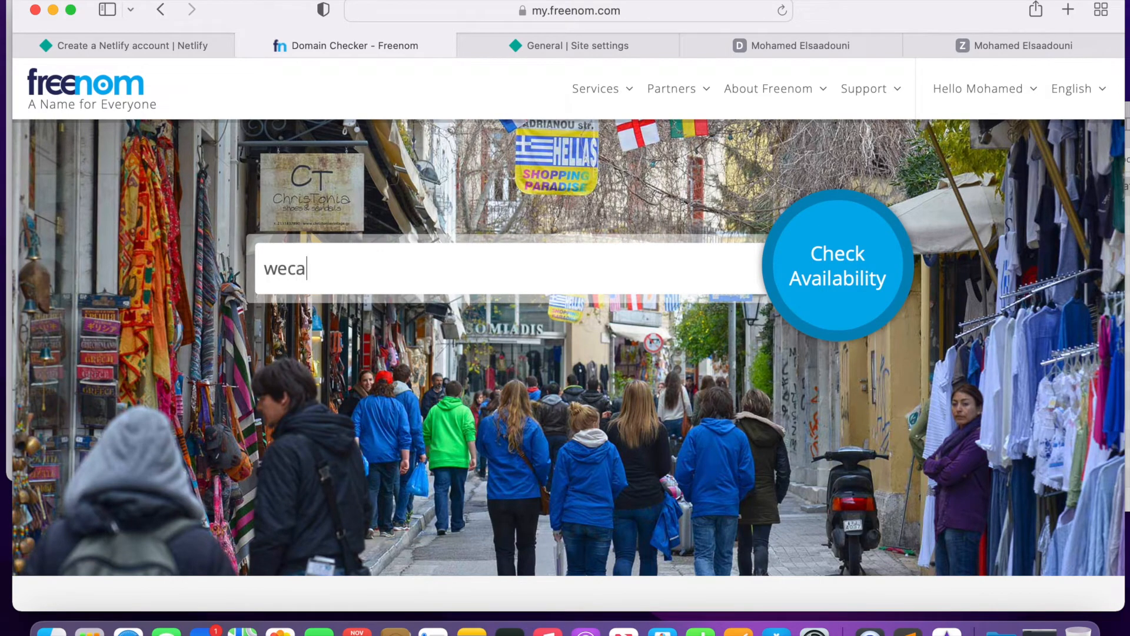
pyautogui.write('nsite')
pyautogui.click(832, 262)
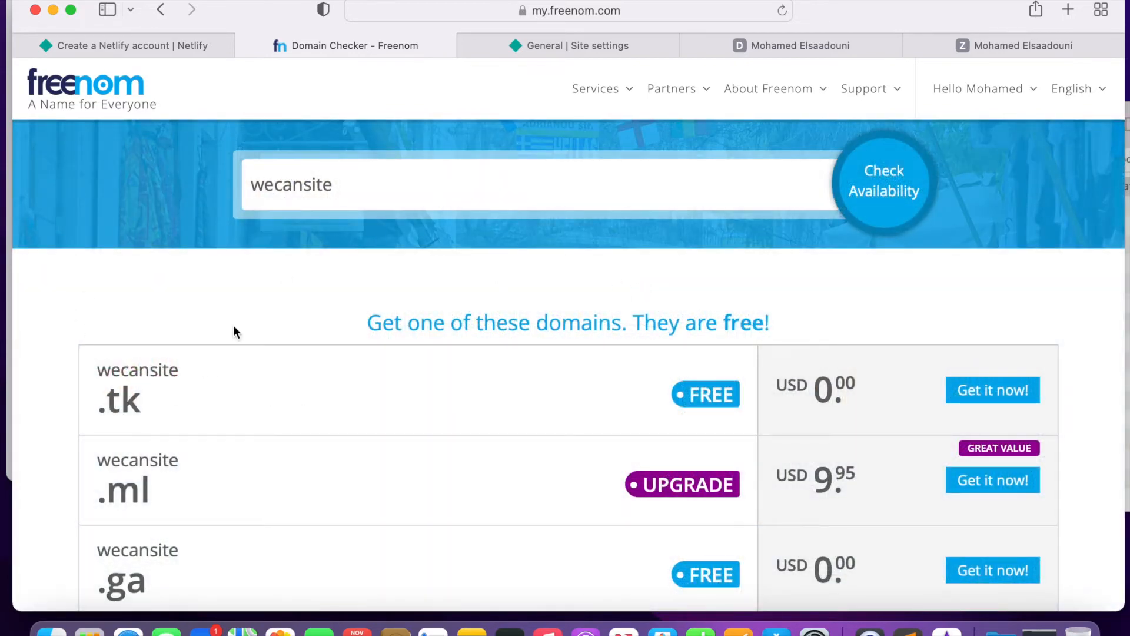
# Check the availability of wecansite.tk and proceed to checkout with that domain
pyautogui.click(357, 187)
pyautogui.write('.tk')
pyautogui.click(882, 198)
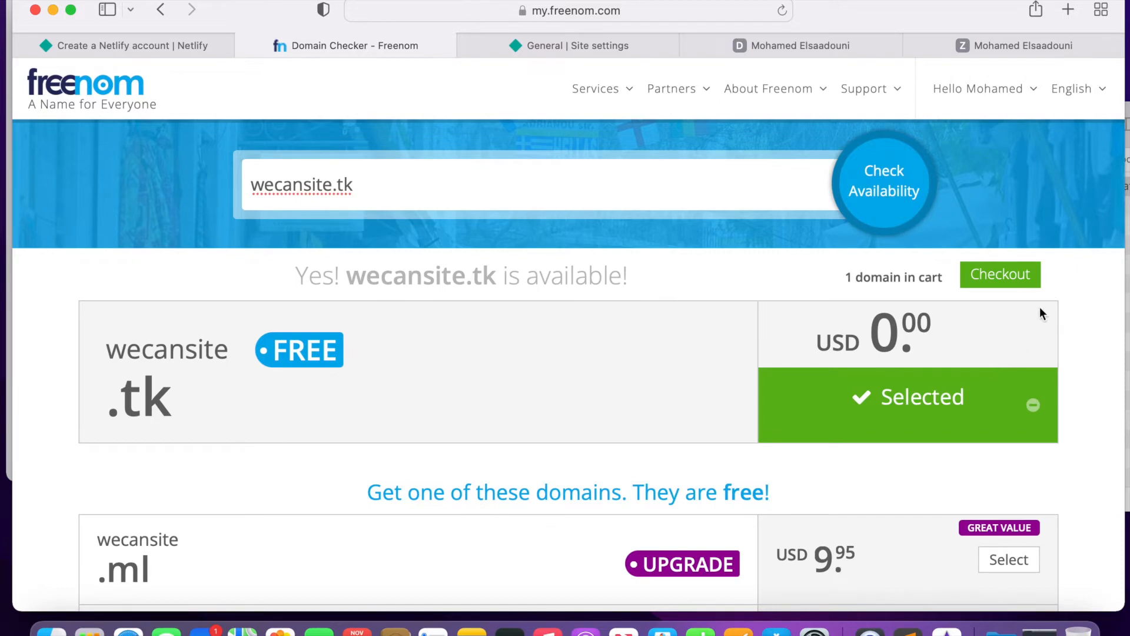
pyautogui.click(1014, 280)
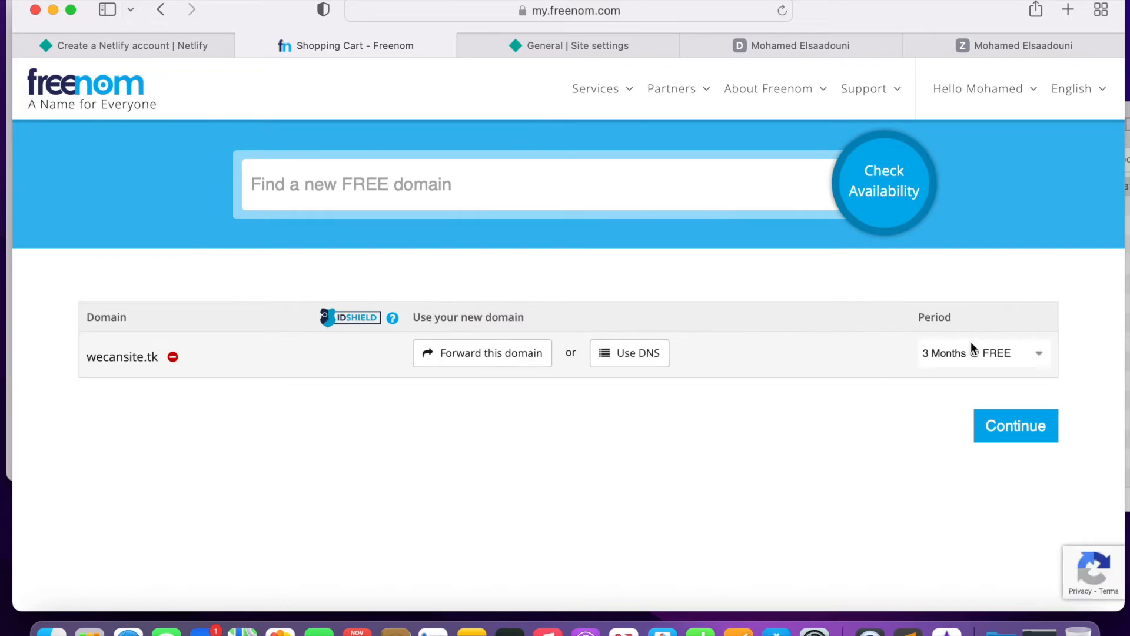
# Set the wecansite.tk period to 12 Months @ FREE and complete the order, agreeing to the Terms & Conditions
pyautogui.click(972, 351)
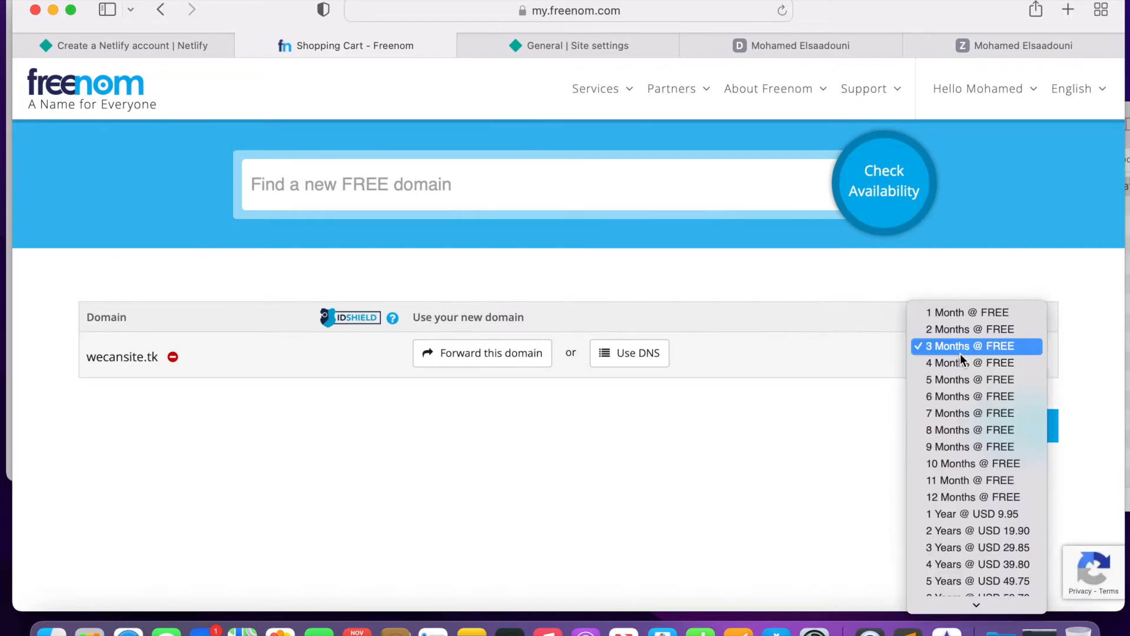
pyautogui.click(964, 498)
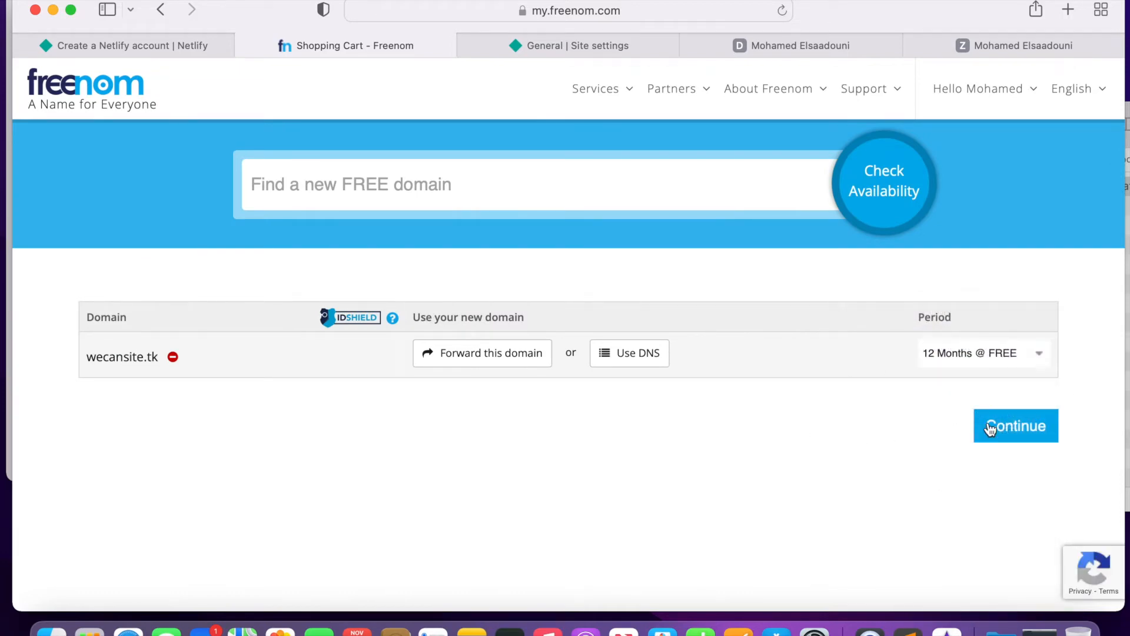
pyautogui.click(1018, 430)
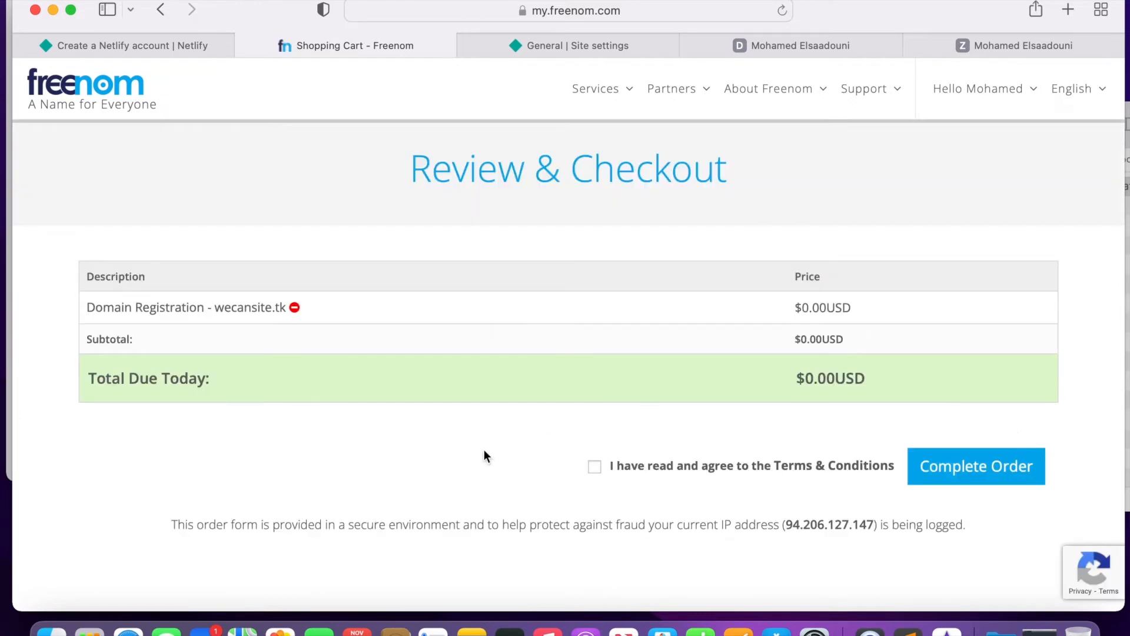
pyautogui.click(595, 466)
pyautogui.click(956, 469)
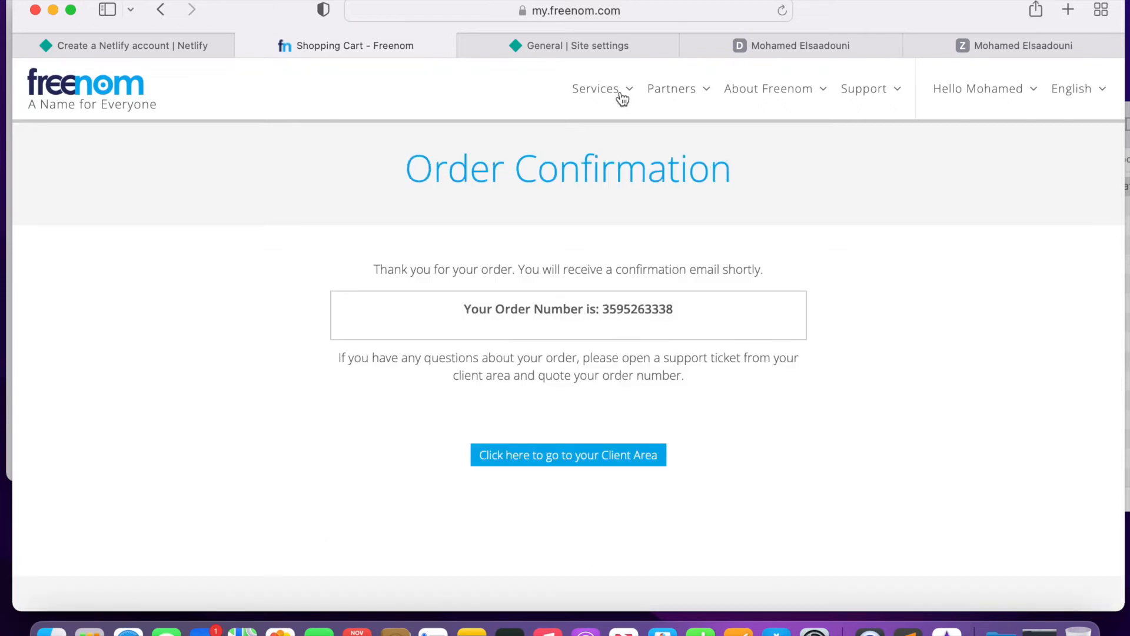
# Open the list of registered Freenom domains and copy the name wecansite.tk
pyautogui.moveTo(622, 99)
pyautogui.click(649, 181)
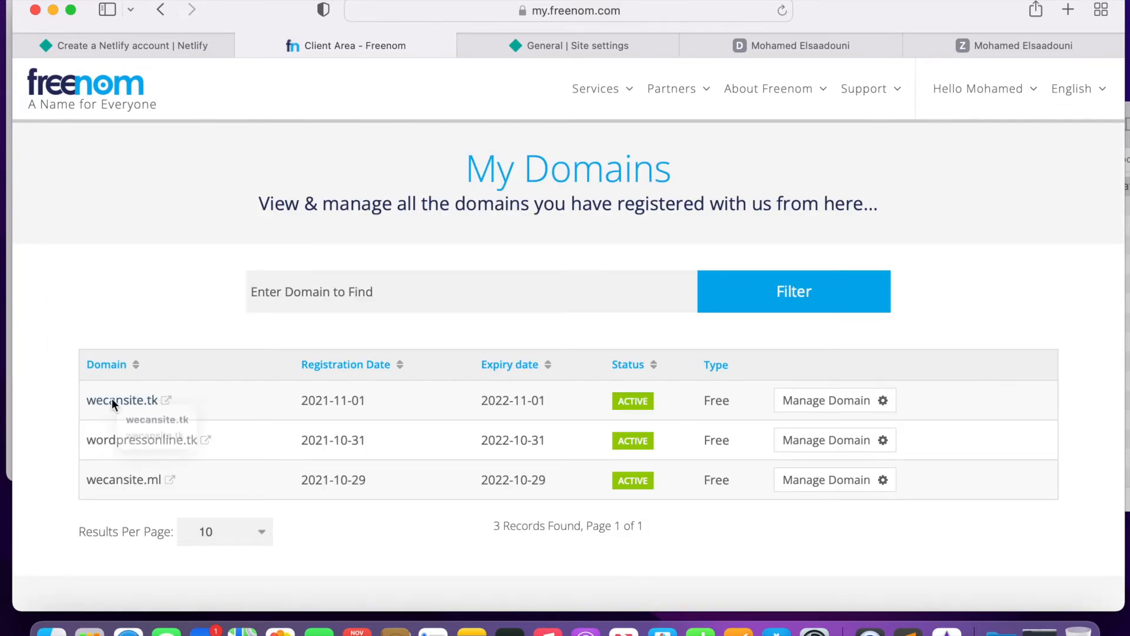
pyautogui.moveTo(81, 389); pyautogui.dragTo(160, 406)
pyautogui.press('super+c')
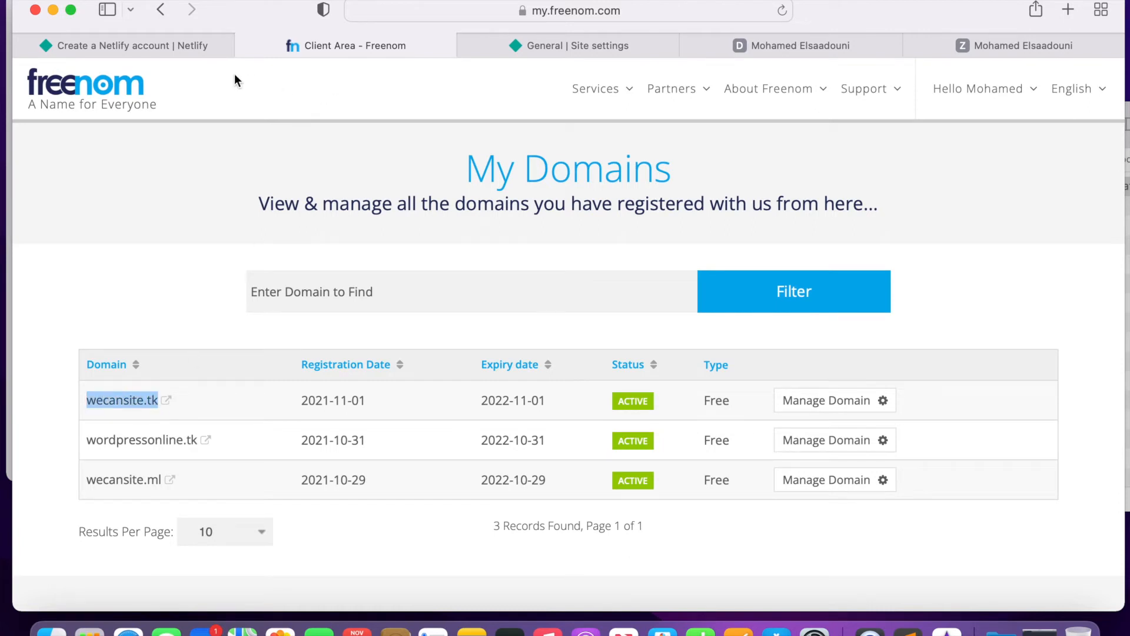
# Switch to Netlify and start setting up a custom domain from the demowecansite site overview
pyautogui.click(574, 45)
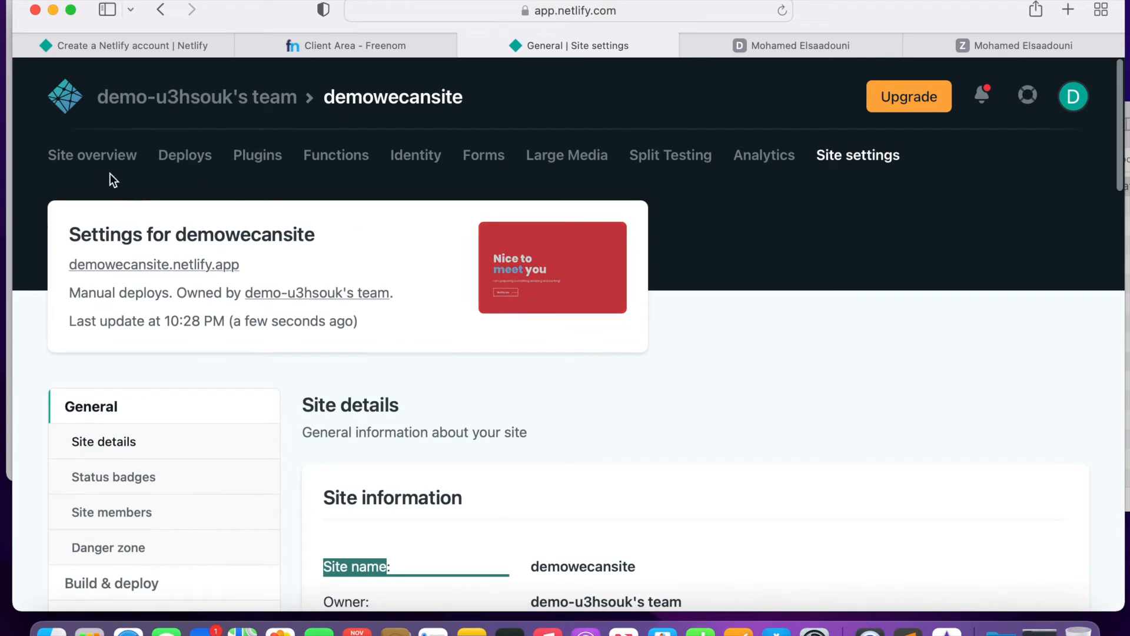
pyautogui.click(110, 157)
pyautogui.scroll(-7, 401, 259)
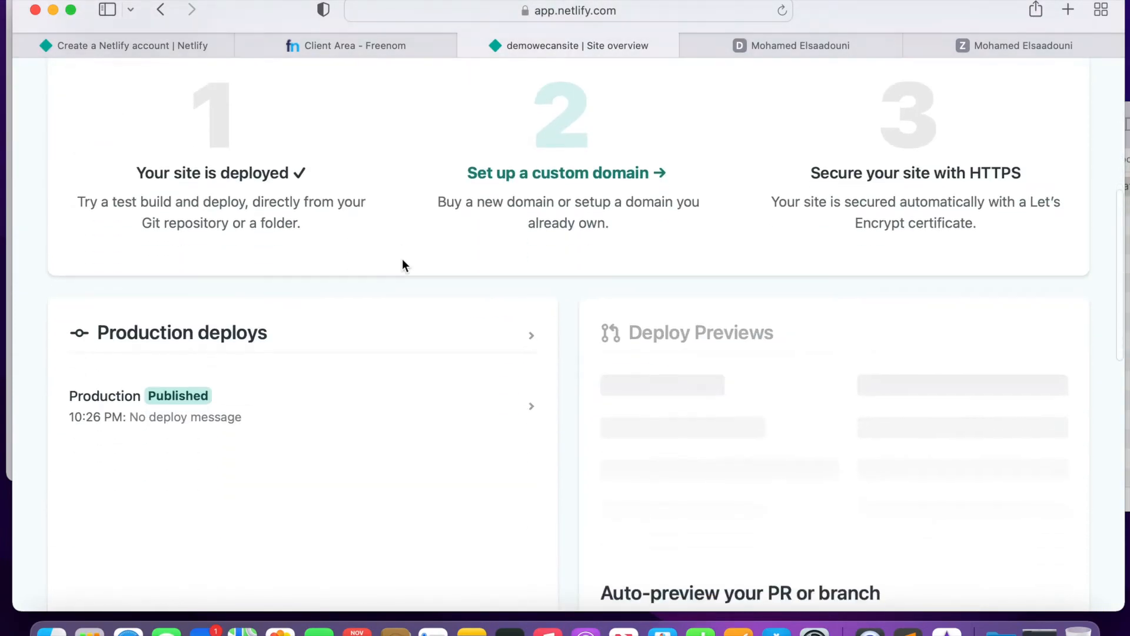
pyautogui.scroll(7, 401, 259)
pyautogui.scroll(-2, 376, 247)
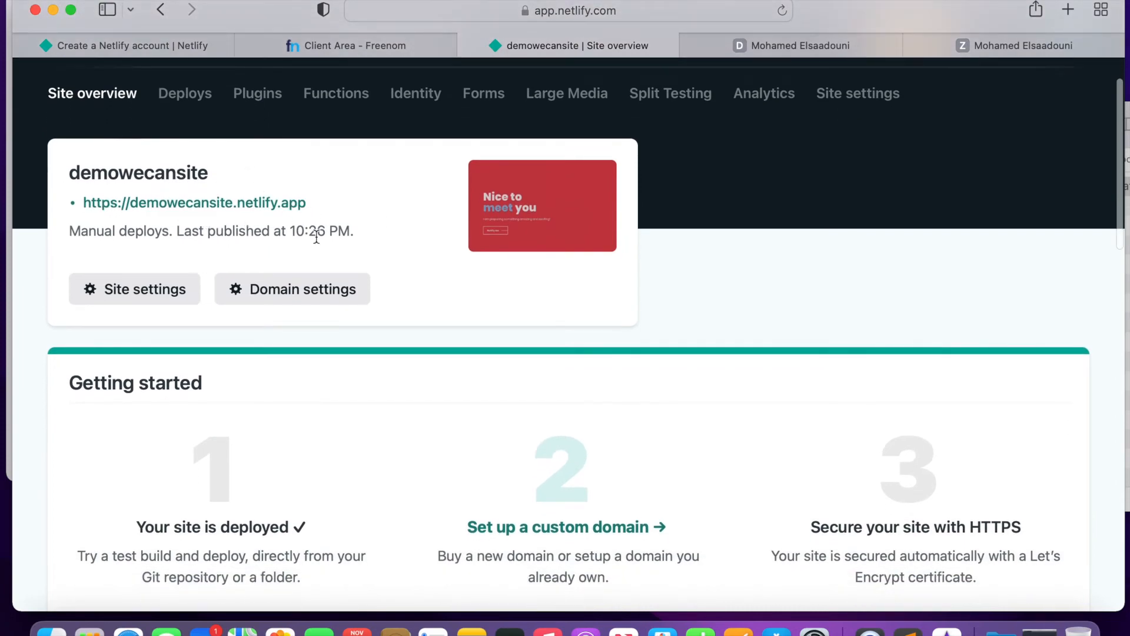
pyautogui.scroll(-5, 317, 235)
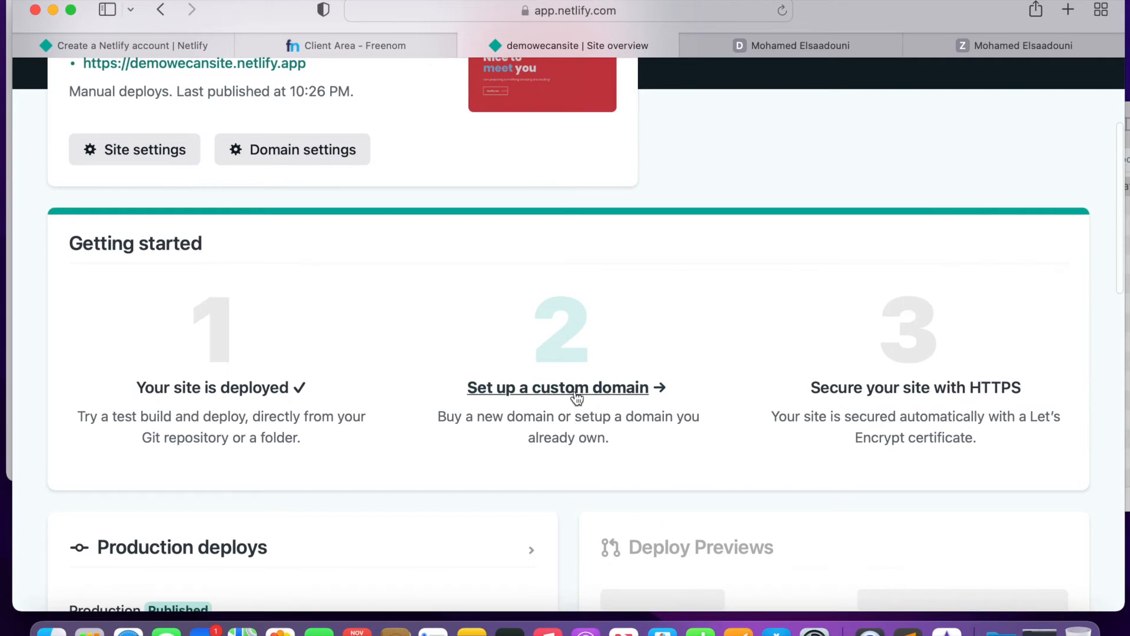
pyautogui.click(579, 389)
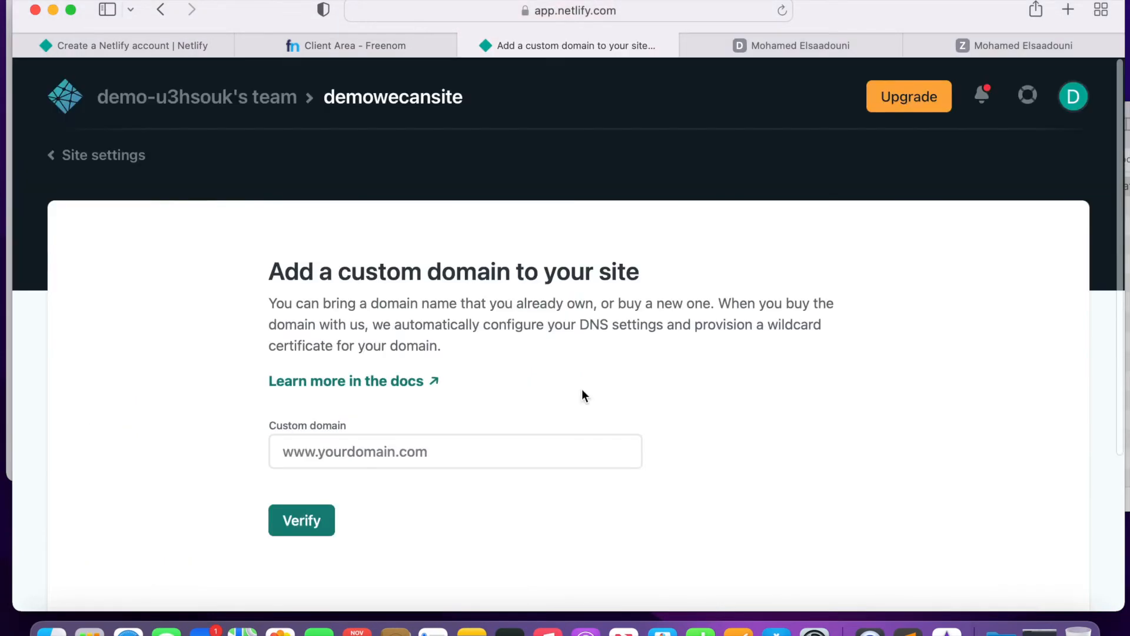
# Enter wecansite.tk as the custom domain, verify it and add it to the site
pyautogui.click(341, 452)
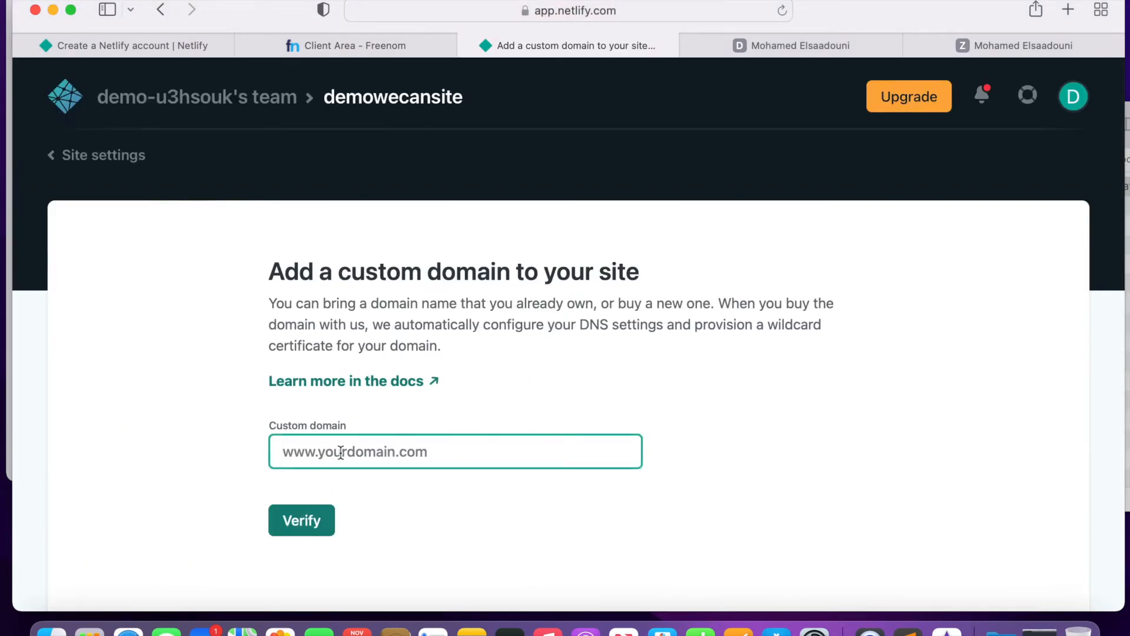
pyautogui.press('super+v')
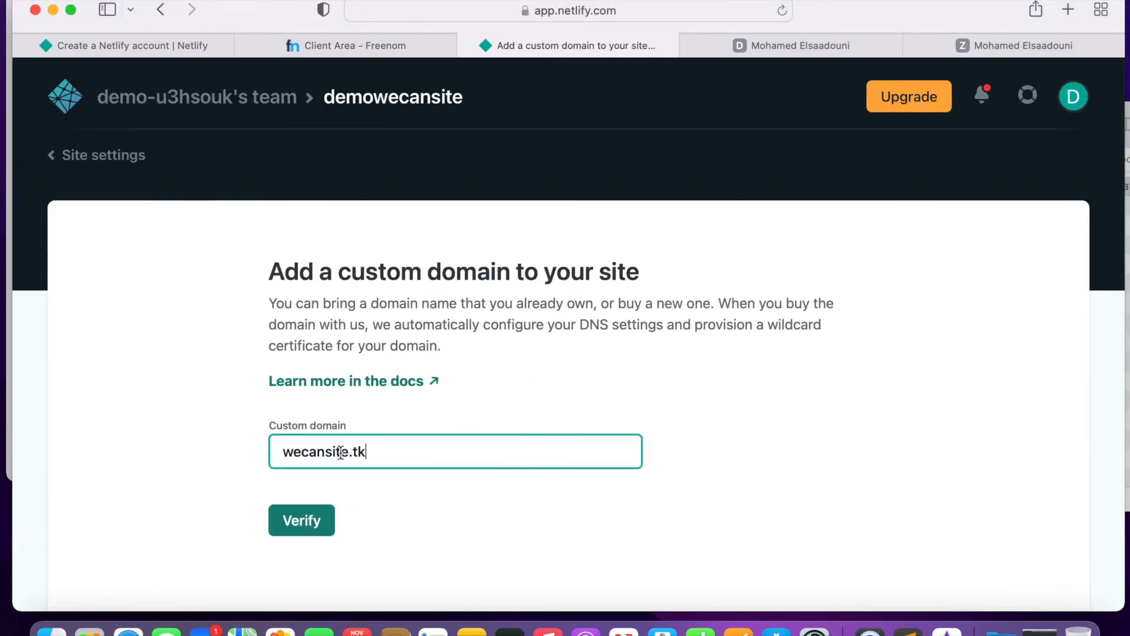
pyautogui.click(316, 522)
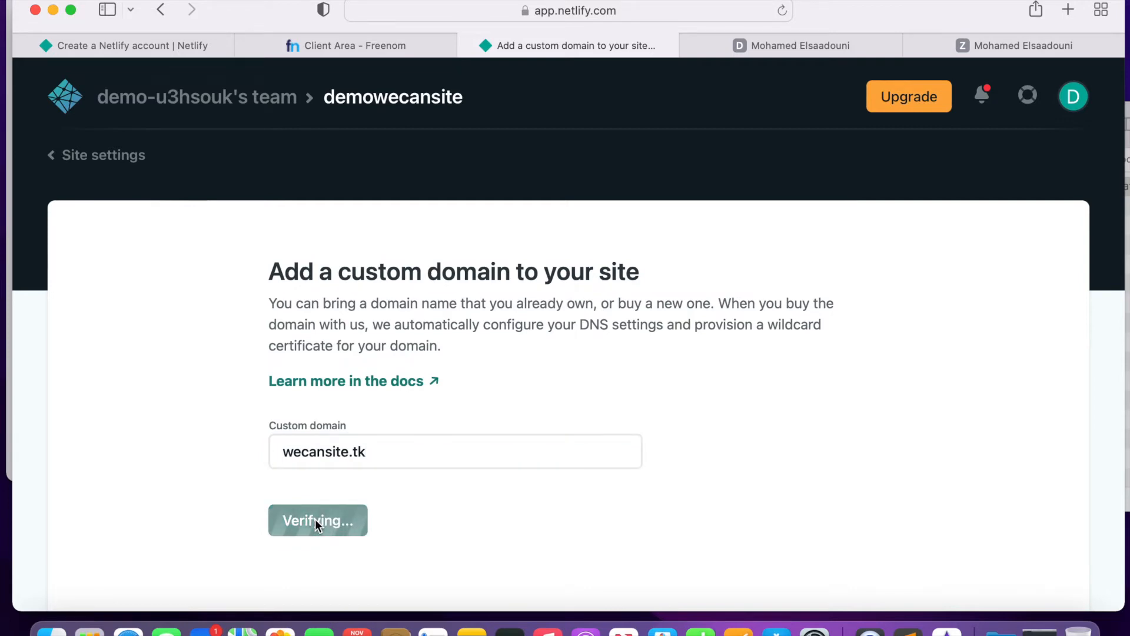
pyautogui.scroll(-5, 316, 520)
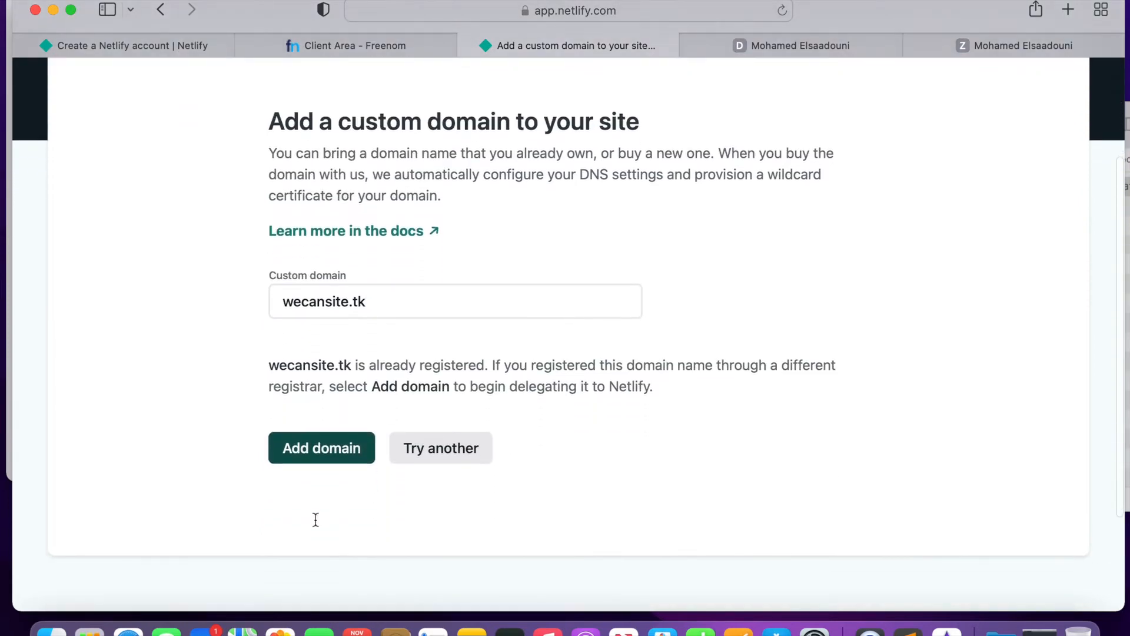
pyautogui.click(307, 441)
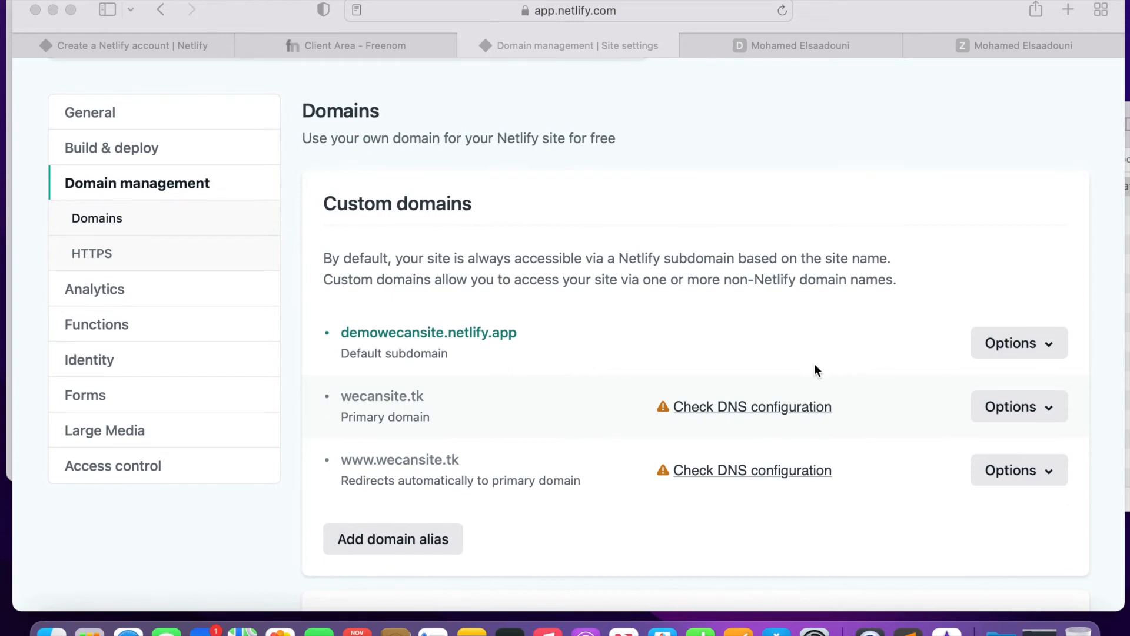
# Open the DNS panel of the primary domain wecansite.tk and copy its first name server, dns1.p07.nsone.net
pyautogui.click(1051, 405)
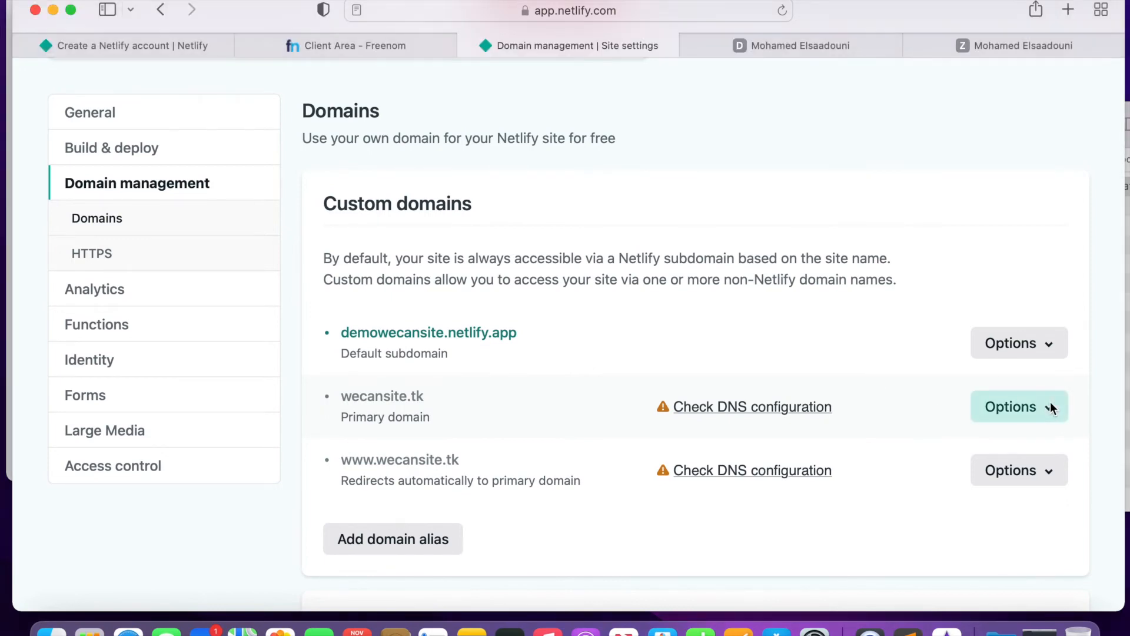
pyautogui.click(1050, 406)
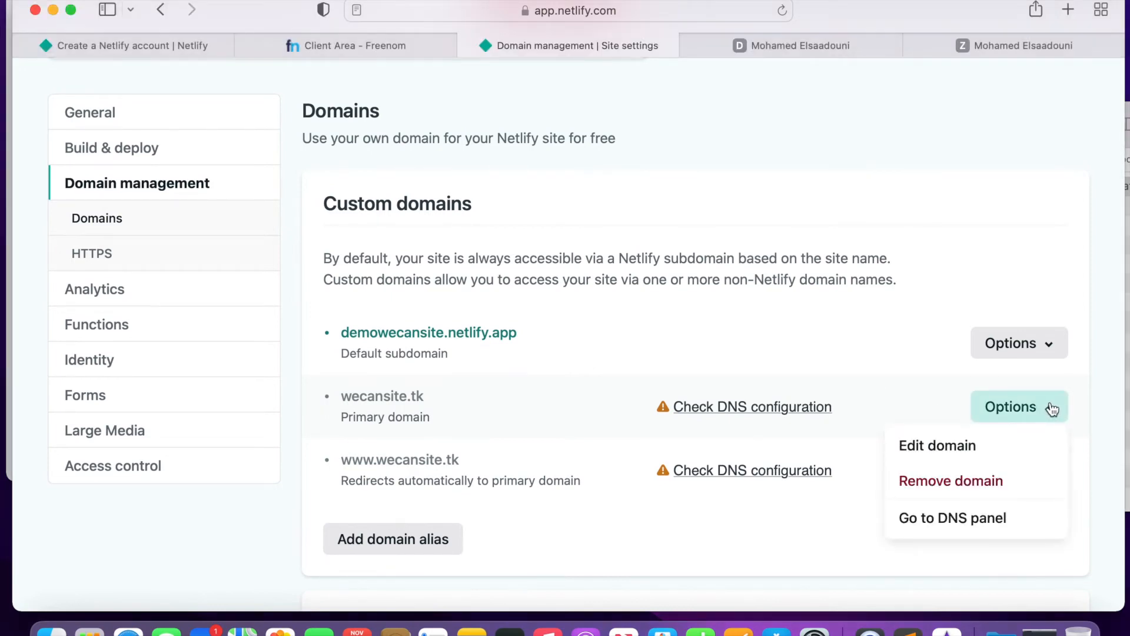
pyautogui.click(966, 523)
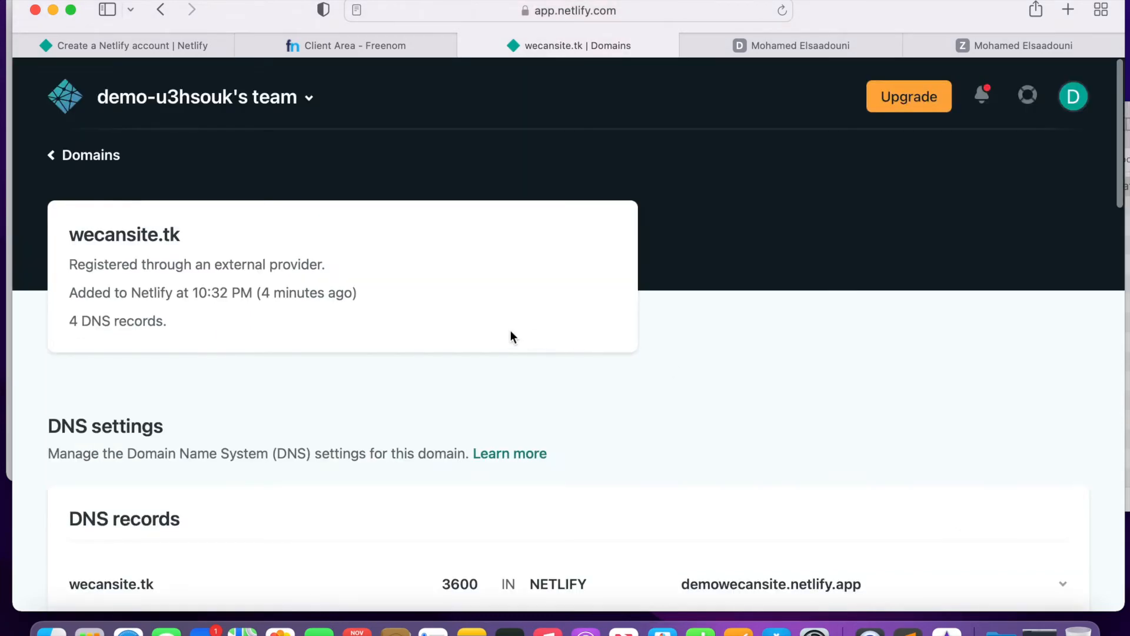
pyautogui.scroll(-15, 510, 330)
pyautogui.scroll(3, 510, 330)
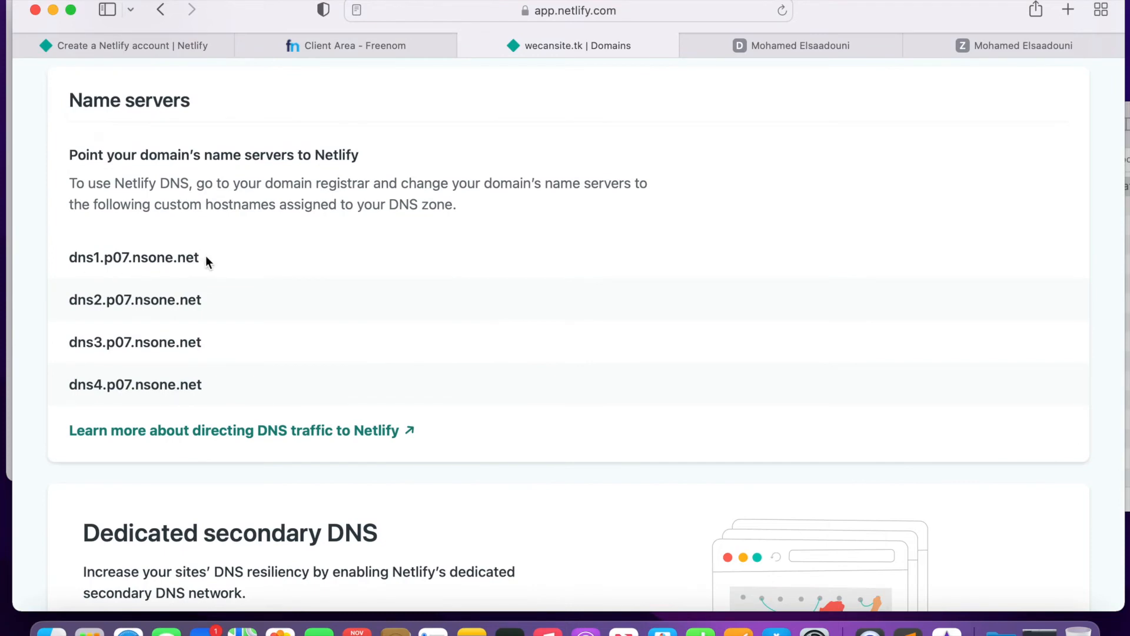
pyautogui.moveTo(206, 256); pyautogui.dragTo(66, 249)
pyautogui.press('super+c')
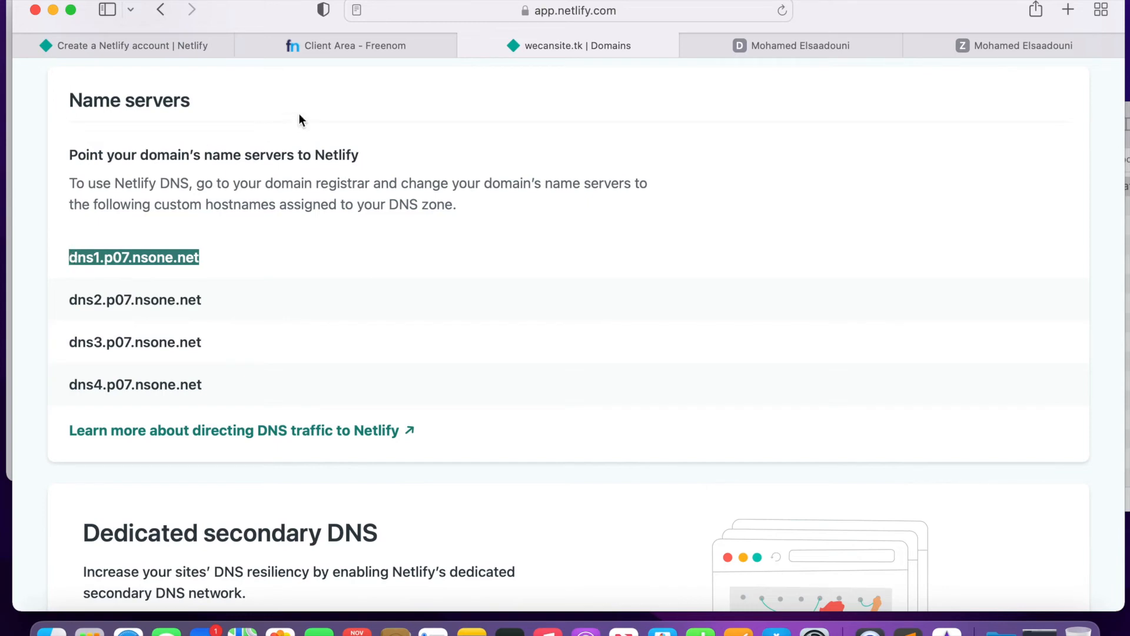
# Switch to Freenom, open the nameserver settings of wecansite.tk and choose to use custom nameservers
pyautogui.click(376, 44)
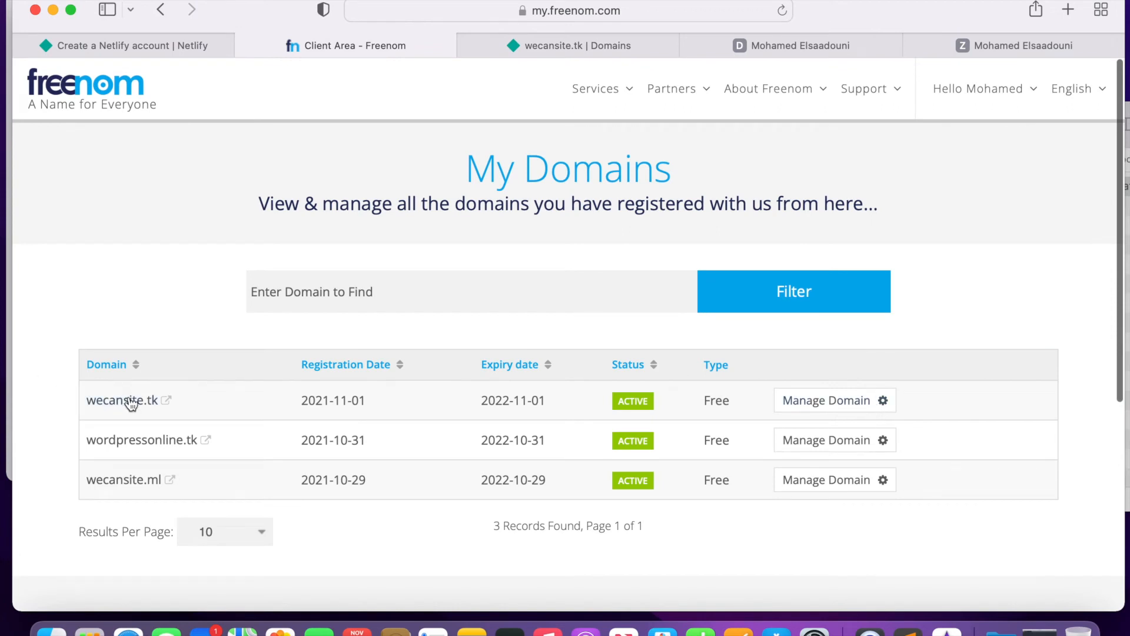
pyautogui.click(883, 402)
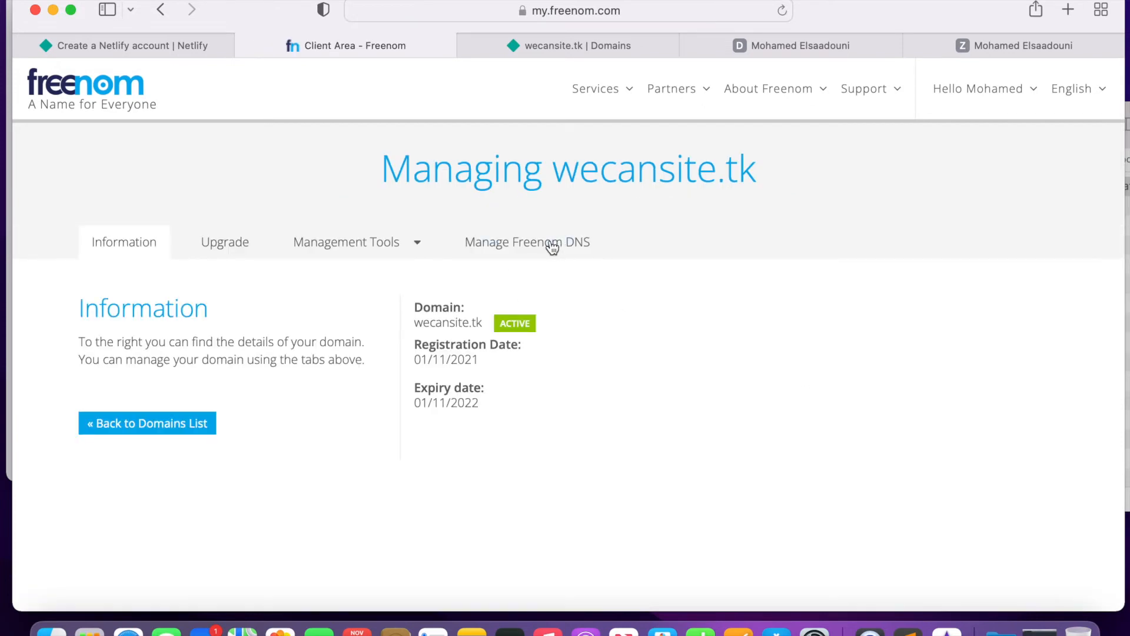
pyautogui.click(406, 246)
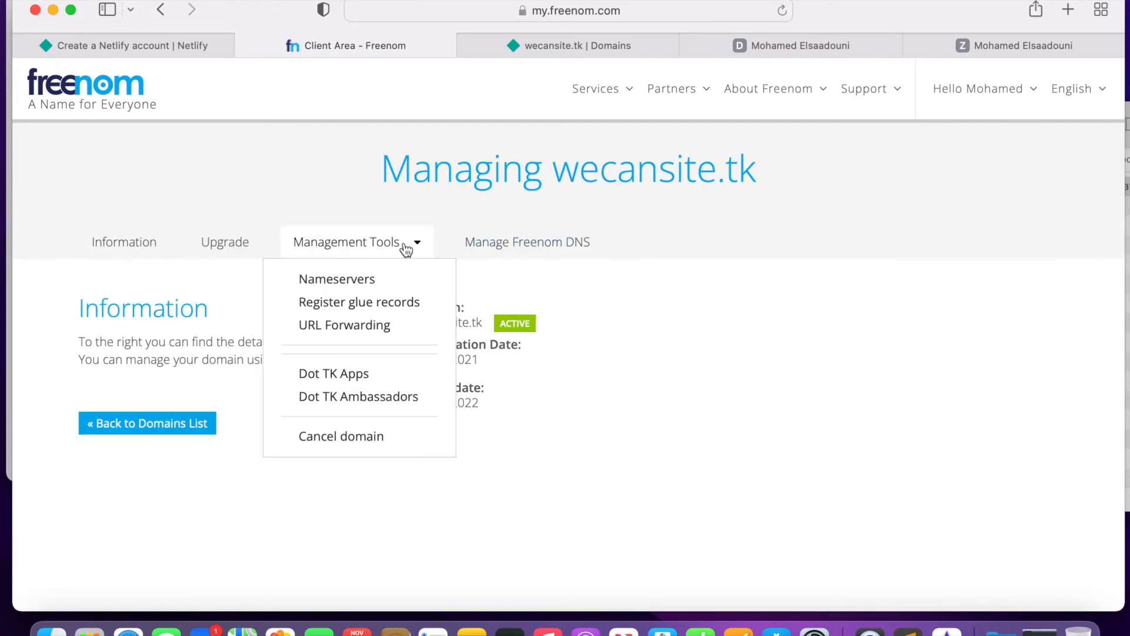
pyautogui.click(360, 281)
pyautogui.click(419, 352)
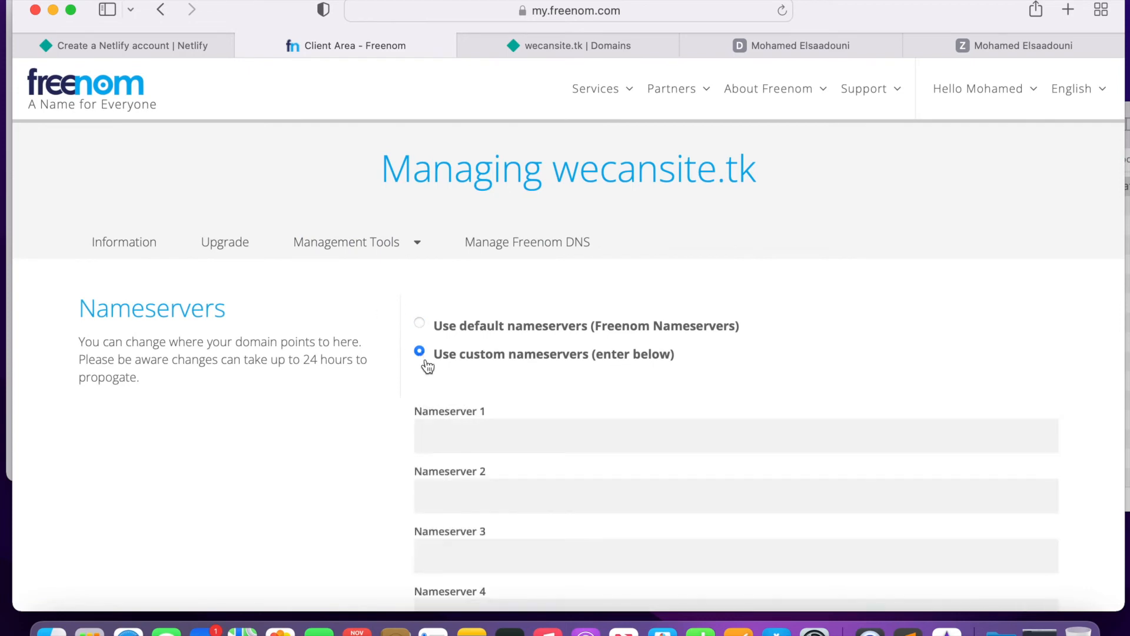
# Fill Nameservers 1 to 4 with dns1.p07.nsone.net, dns2.p07.nsone.net, dns3.p07.nsone.net and dns4.p07.nsone.net
pyautogui.press('super+v')
pyautogui.scroll(-2, 485, 449)
pyautogui.click(455, 437)
pyautogui.press('super+v')
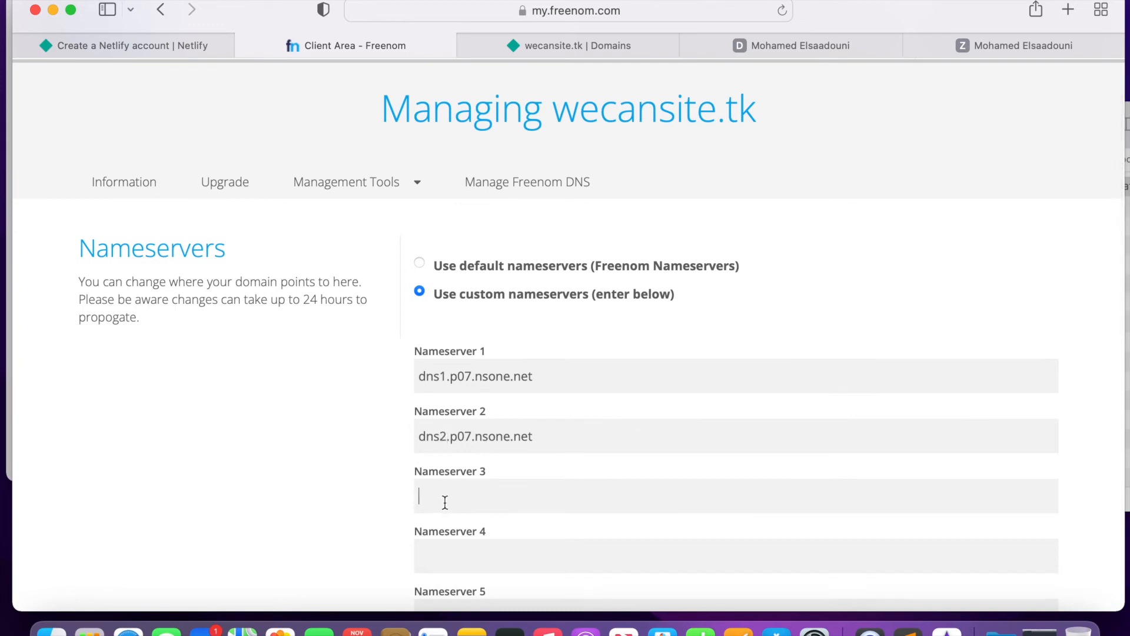
pyautogui.press('super+v')
pyautogui.press('BackSpace')
pyautogui.write('3')
pyautogui.scroll(-3, 450, 589)
pyautogui.press('super+v')
pyautogui.press('BackSpace')
pyautogui.write('4')
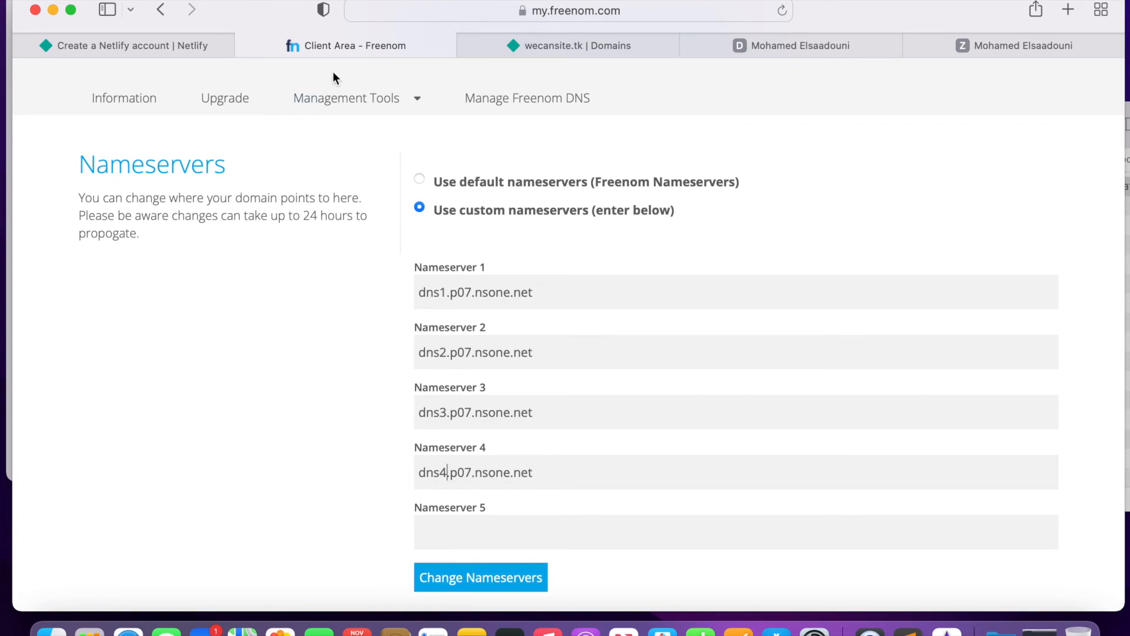
# Compare the entered nameservers with Netlify's list and save the nameserver change on Freenom
pyautogui.click(587, 45)
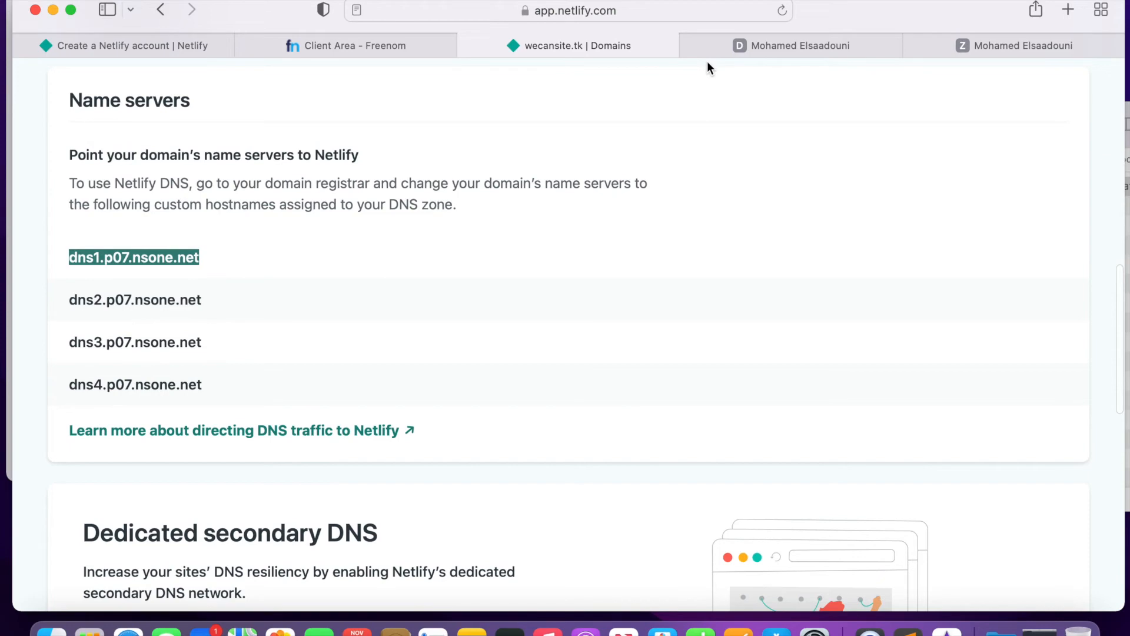
pyautogui.click(393, 39)
pyautogui.scroll(-2, 504, 500)
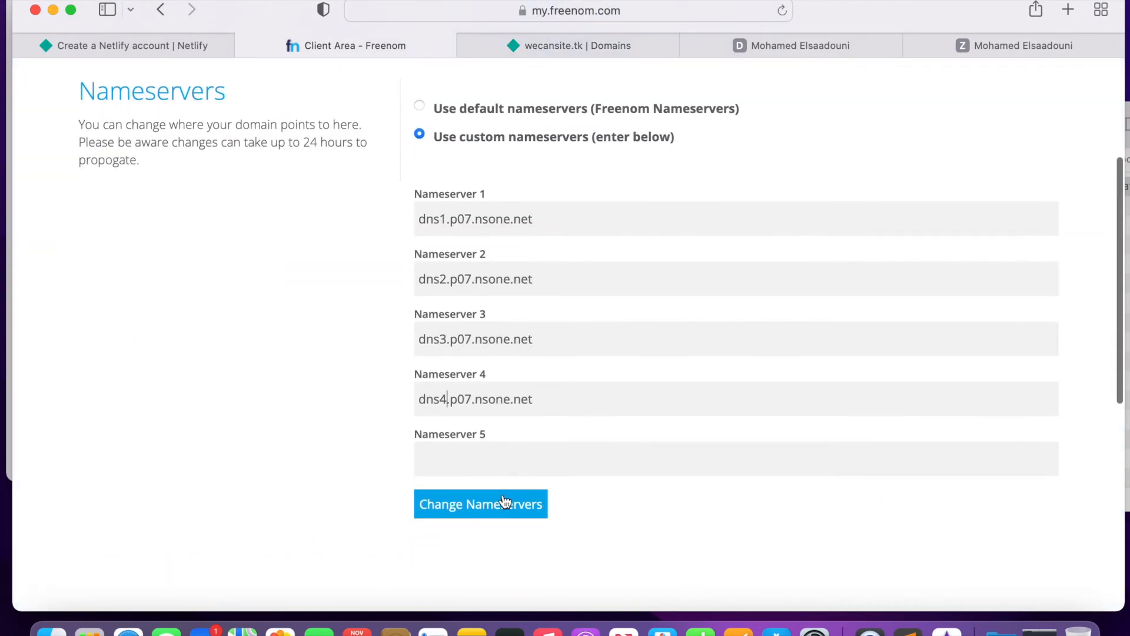
pyautogui.click(497, 504)
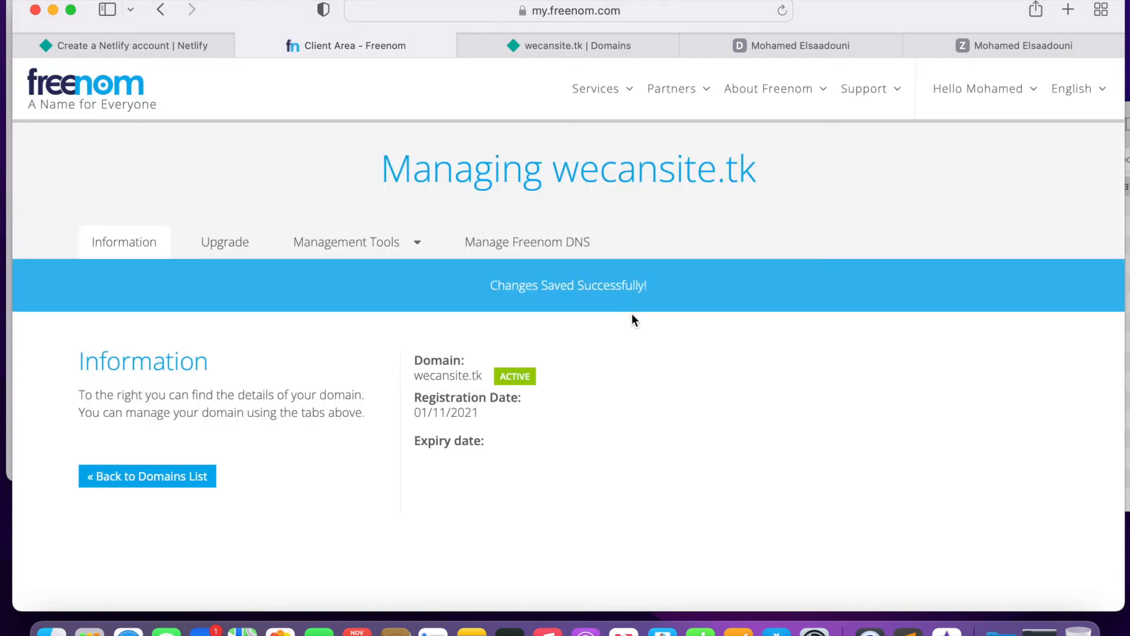
# Switch back to Netlify and open the wecansite.tk site from the team overview
pyautogui.click(628, 44)
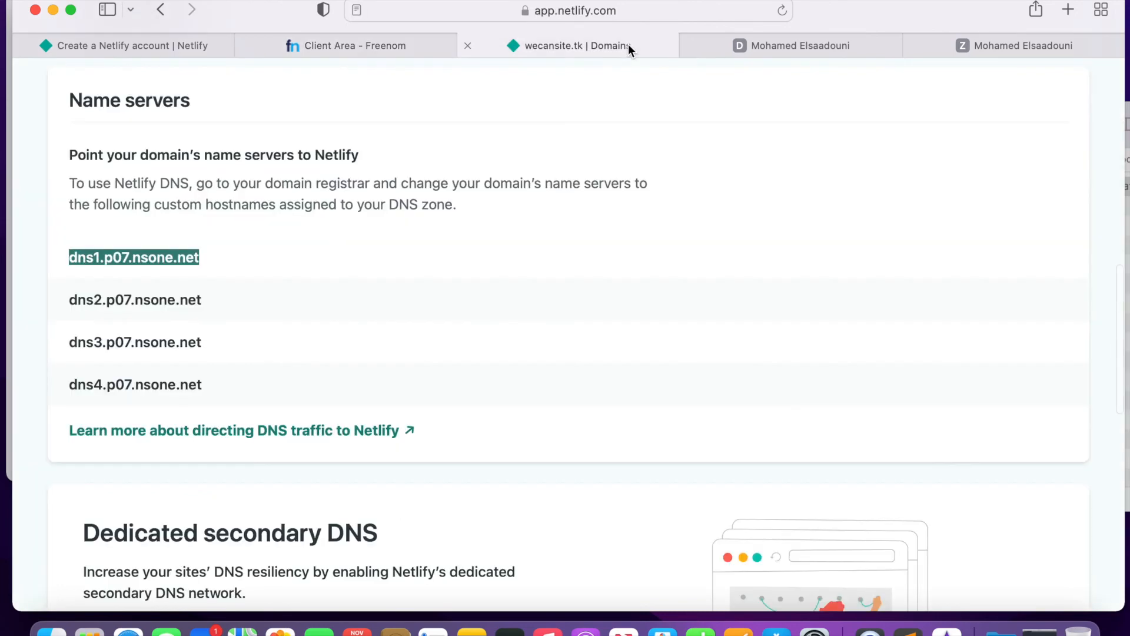
pyautogui.scroll(10, 651, 182)
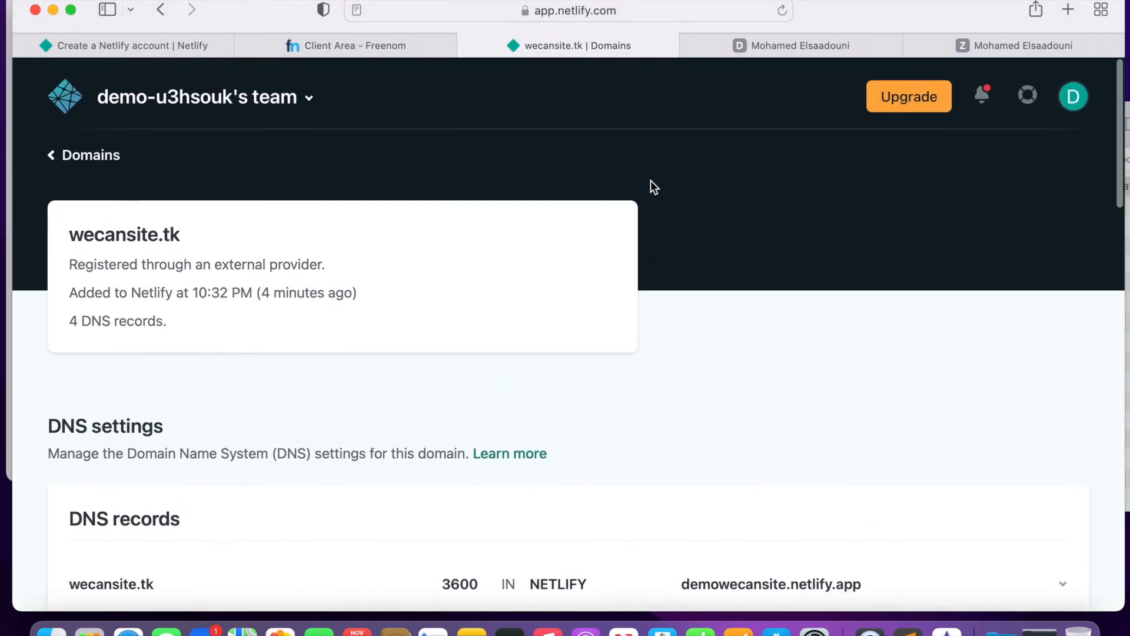
pyautogui.click(72, 154)
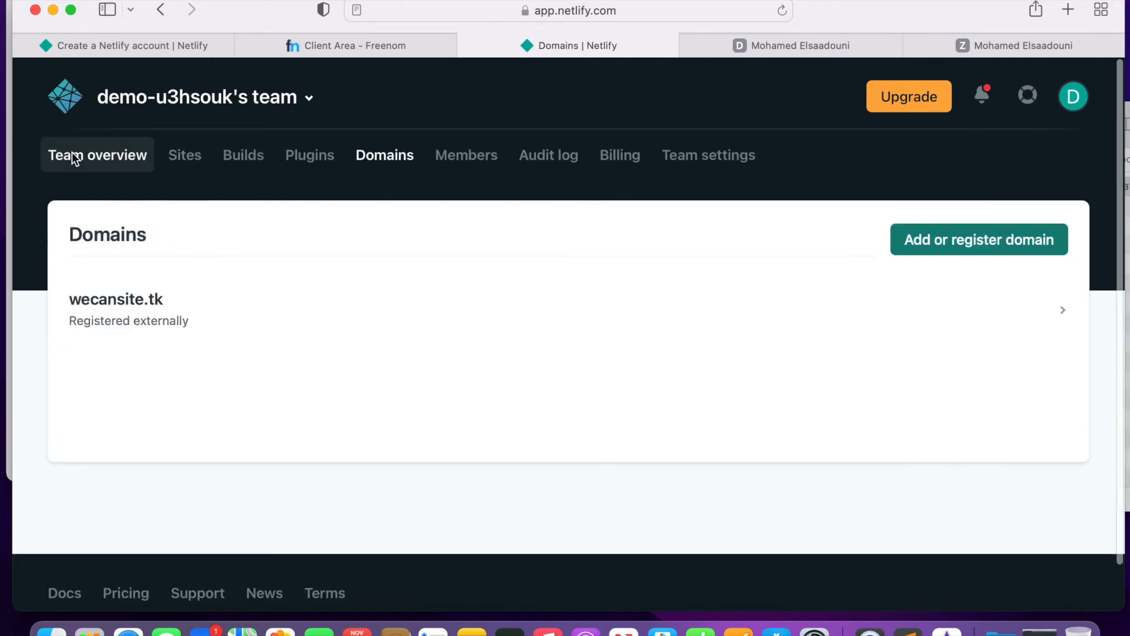
pyautogui.click(123, 110)
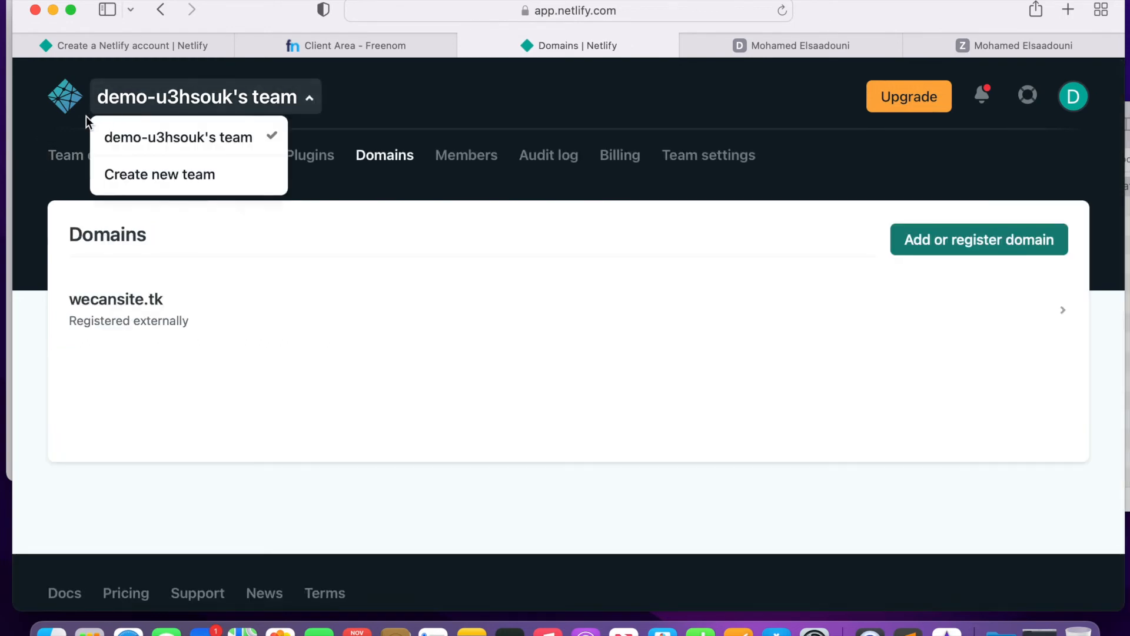
pyautogui.click(65, 103)
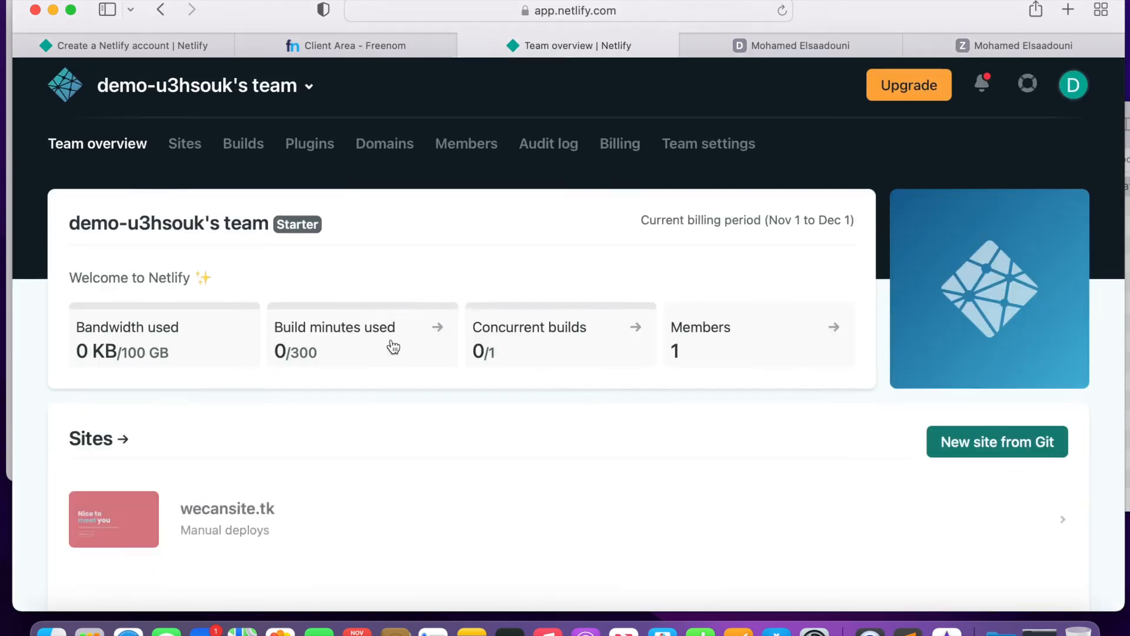
pyautogui.scroll(-5, 353, 353)
pyautogui.click(225, 352)
pyautogui.scroll(-3, 408, 392)
pyautogui.scroll(2, 408, 392)
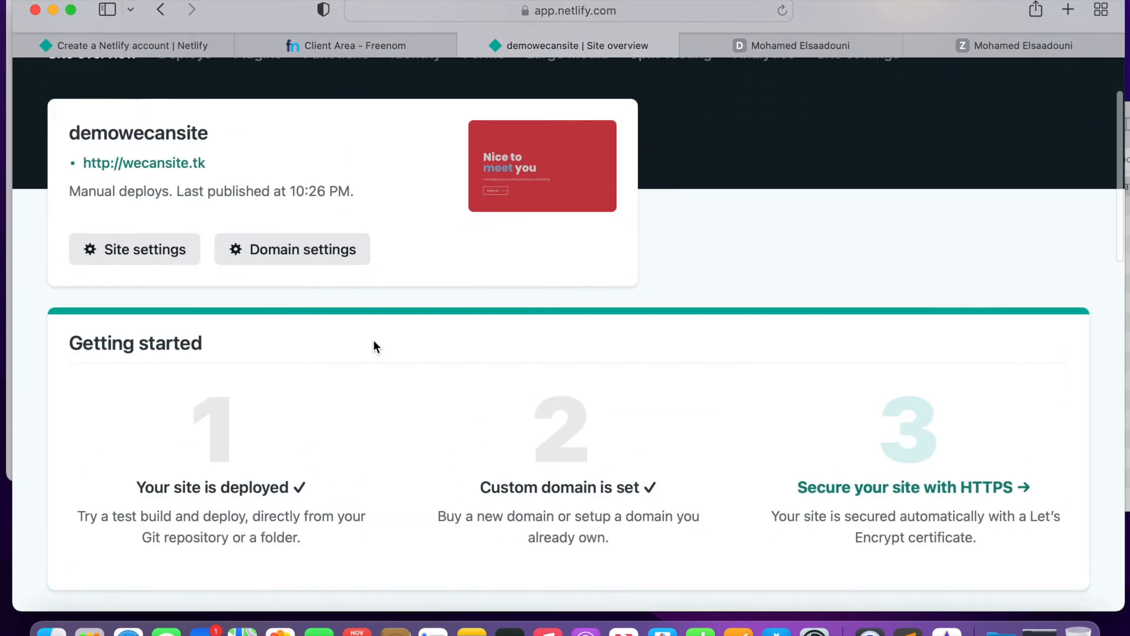
pyautogui.click(283, 250)
pyautogui.scroll(-5, 363, 295)
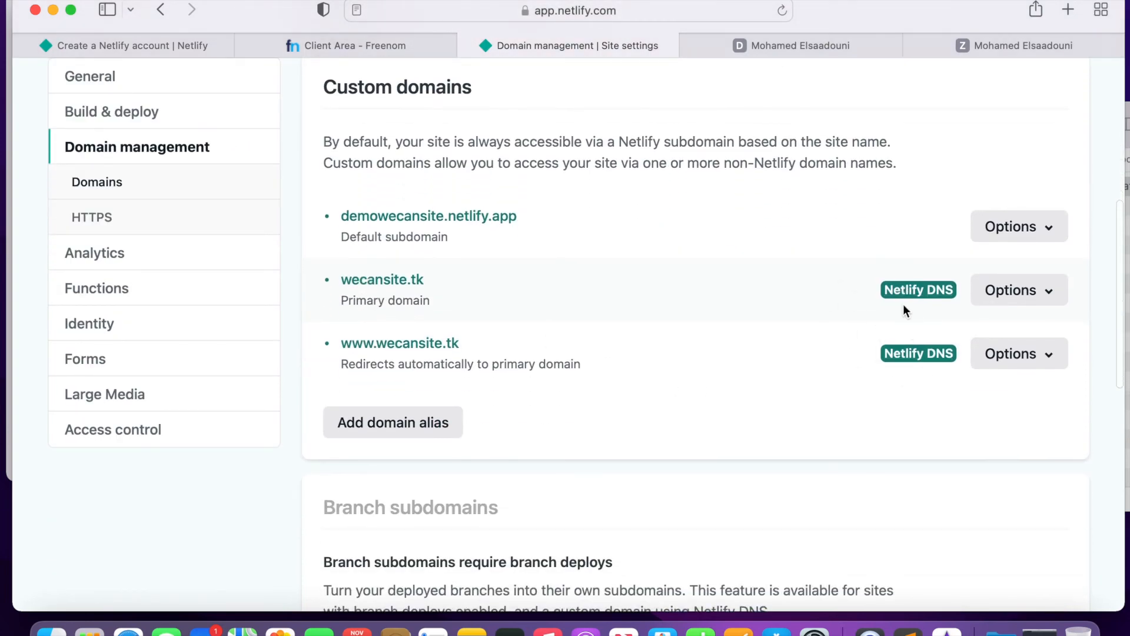
pyautogui.scroll(2, 648, 296)
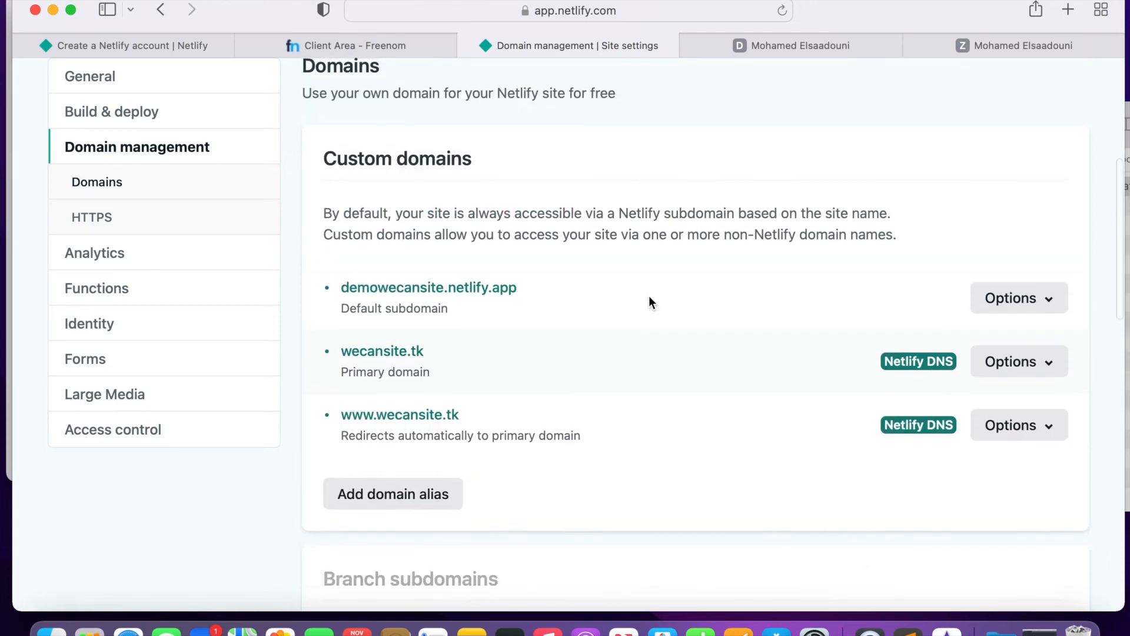
pyautogui.scroll(-2, 648, 302)
pyautogui.scroll(1, 648, 302)
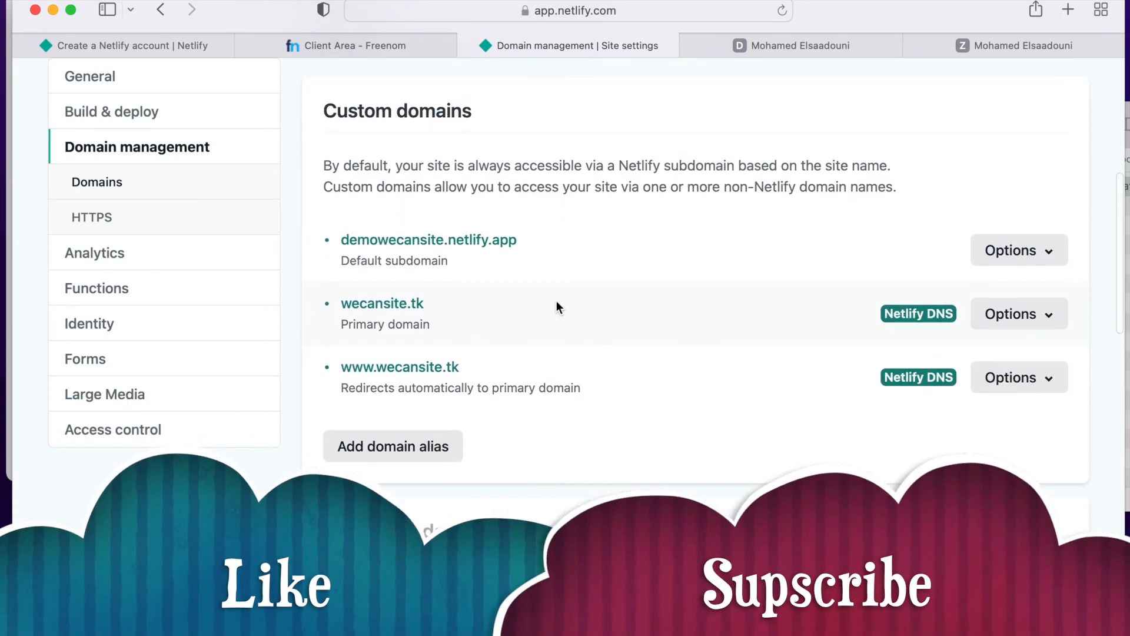
# Open the live wecansite.tk site from its Netlify settings and inspect the site's HTTPS certificate
pyautogui.scroll(10, 375, 306)
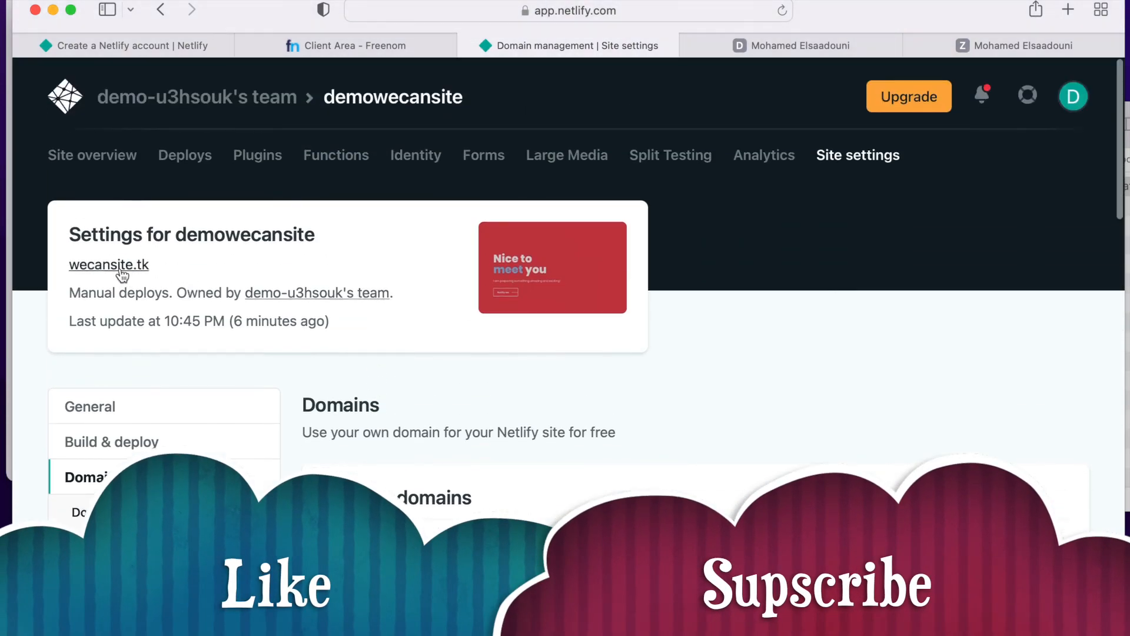
pyautogui.click(119, 266)
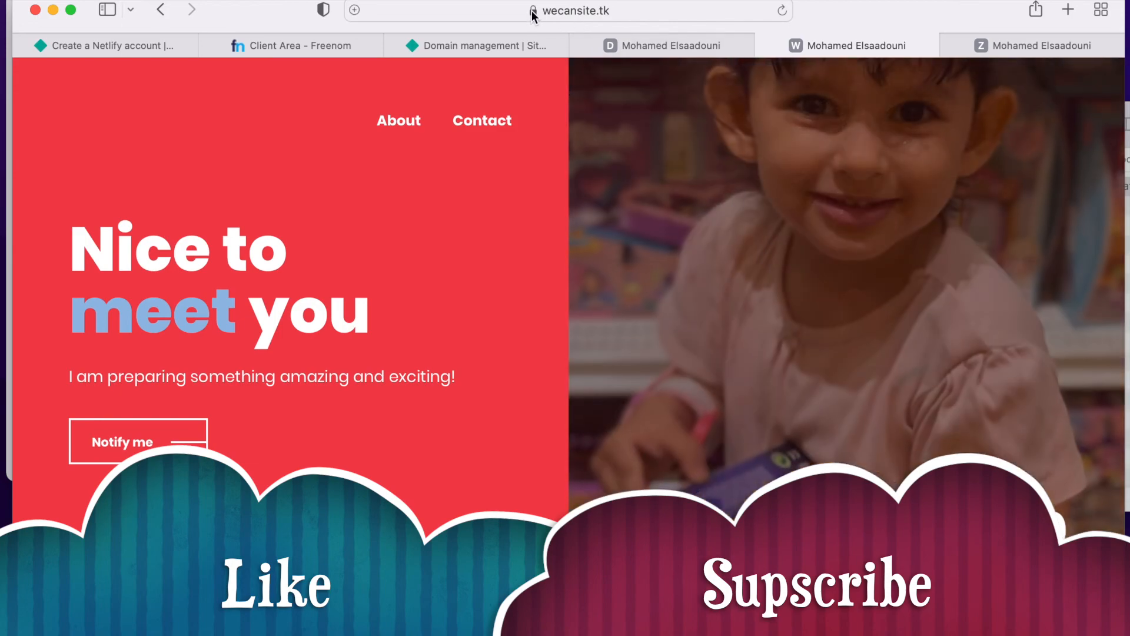
pyautogui.click(533, 11)
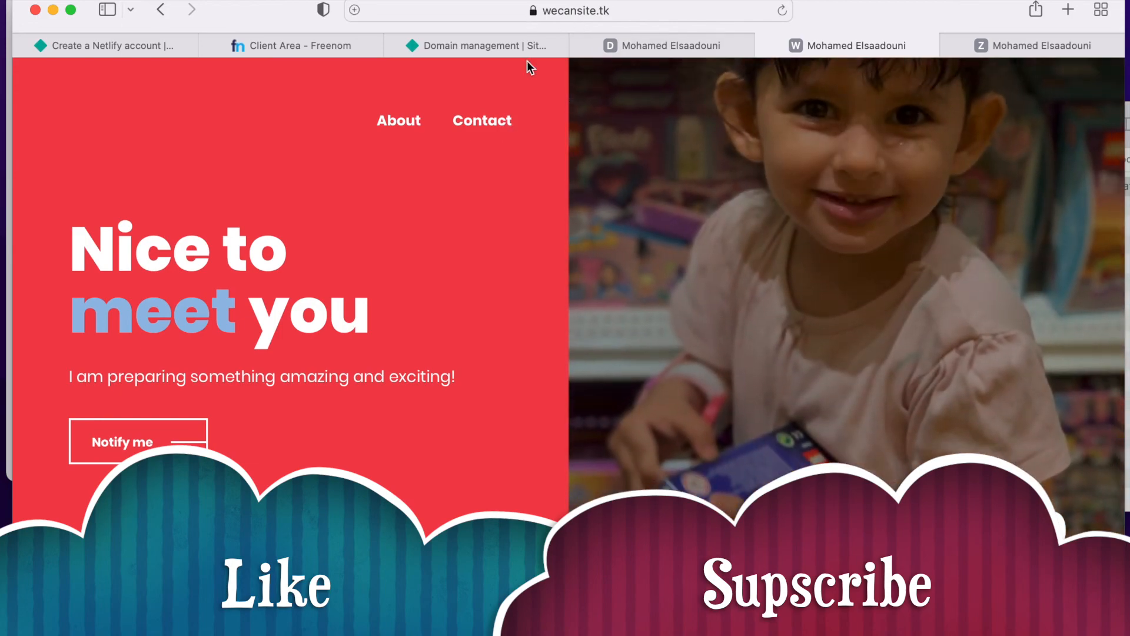
pyautogui.click(438, 350)
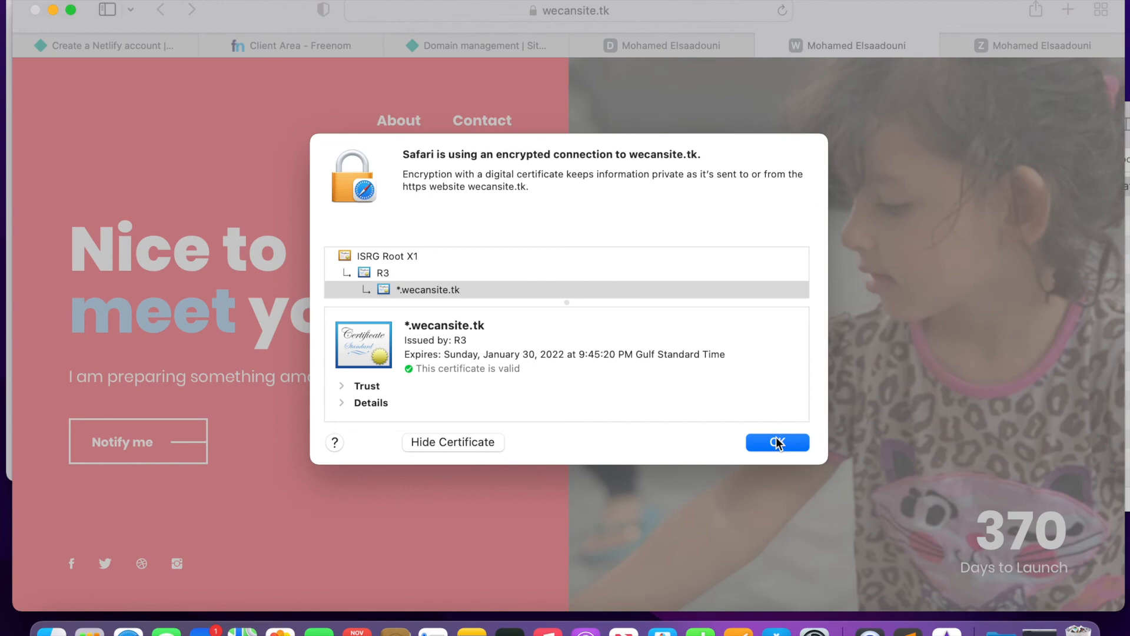
pyautogui.click(777, 443)
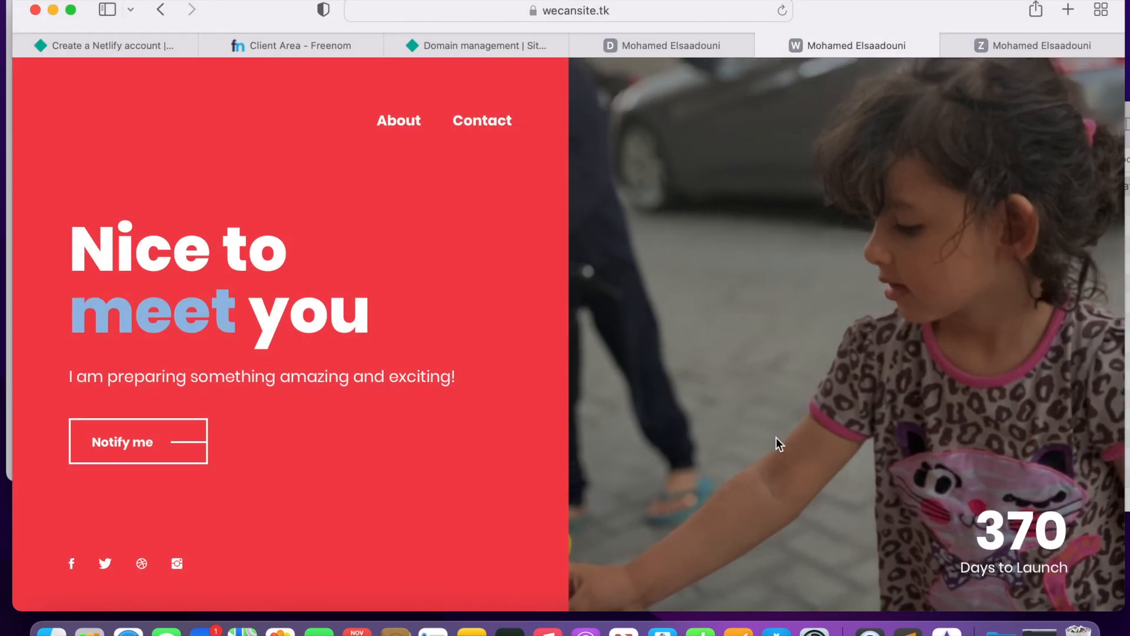
# Open the About section of the wecansite.tk site and look through its content
pyautogui.click(414, 125)
pyautogui.scroll(-7, 735, 353)
pyautogui.scroll(-12, 738, 314)
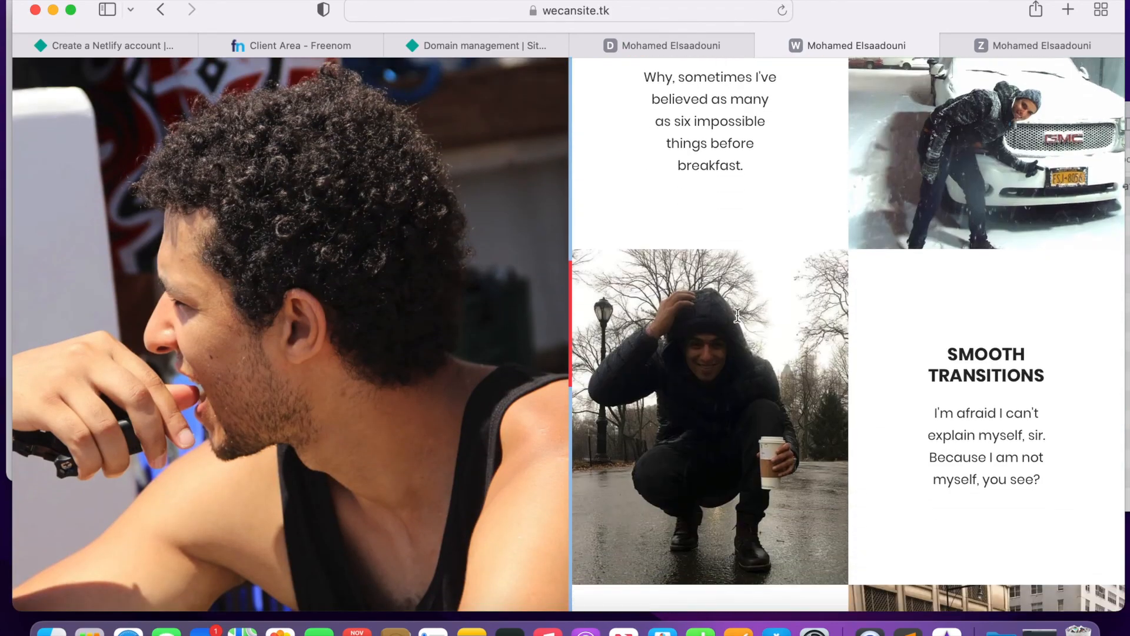
pyautogui.scroll(14, 738, 315)
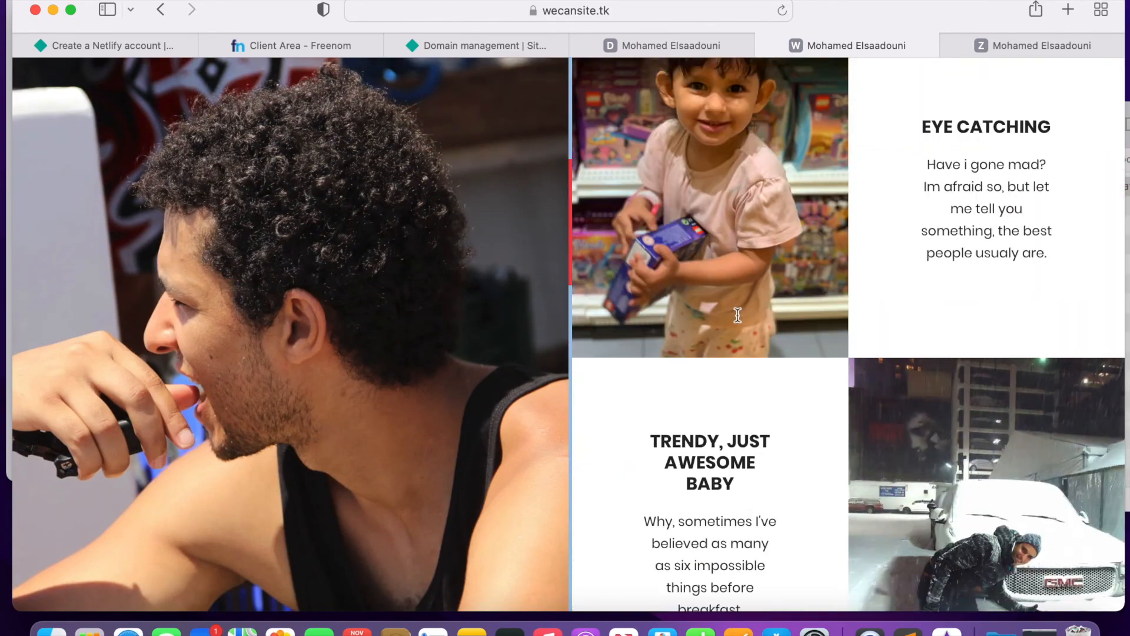
pyautogui.scroll(3, 722, 230)
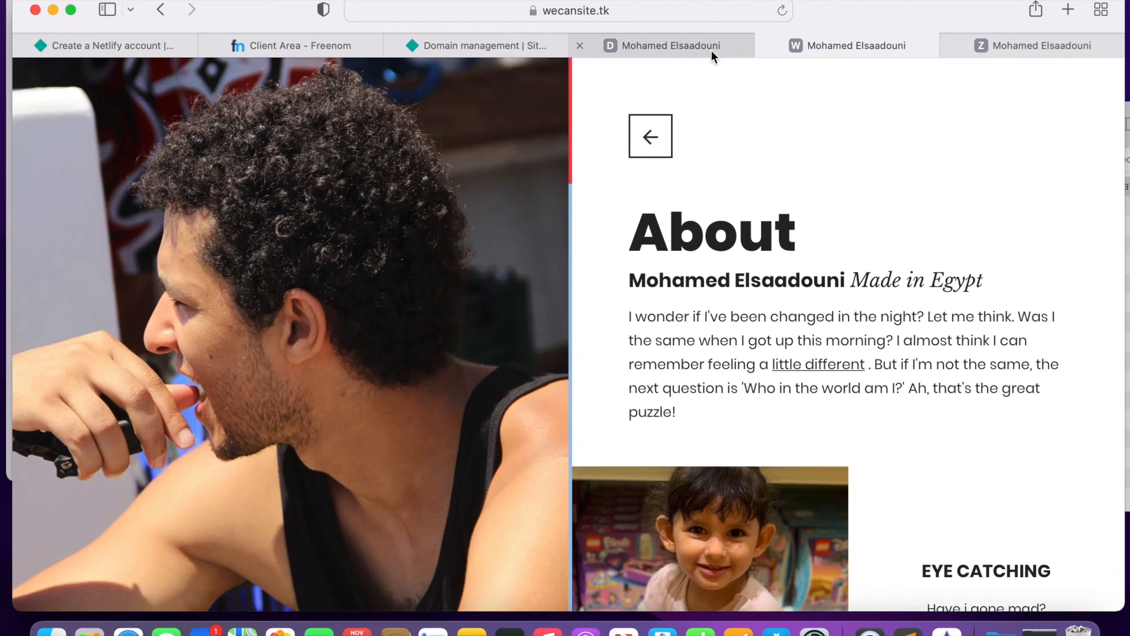
# Compare the zealous-mcclintock-9b9bc4.netlify.app and demowecansite.netlify.app versions with wecansite.tk, and return to the wecansite.tk home page
pyautogui.click(1030, 48)
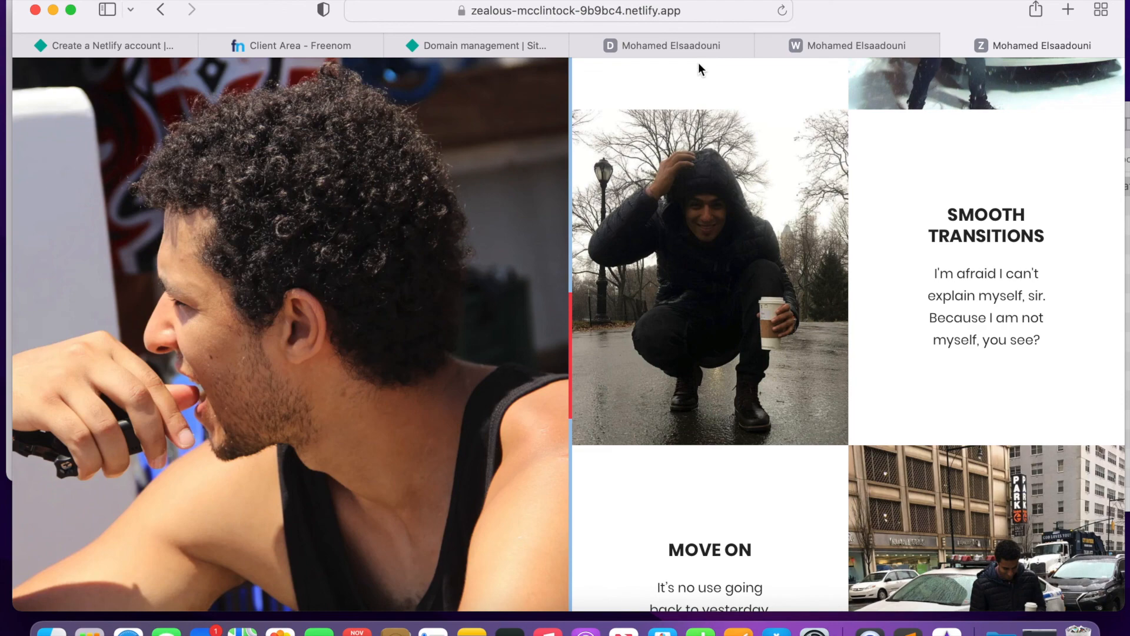
pyautogui.click(690, 40)
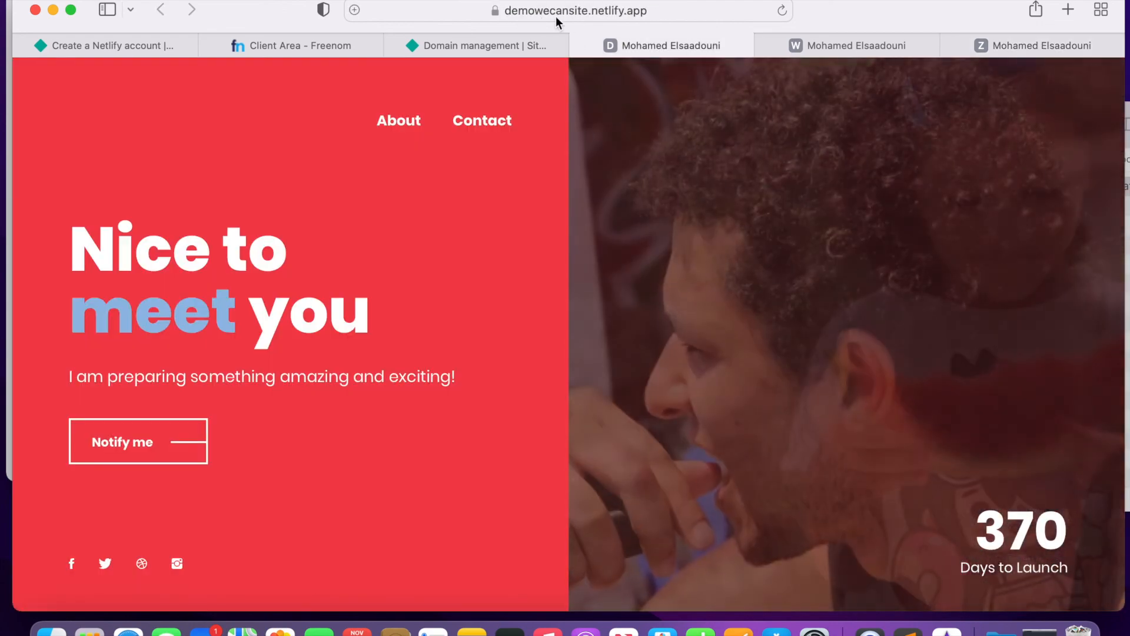
pyautogui.click(856, 45)
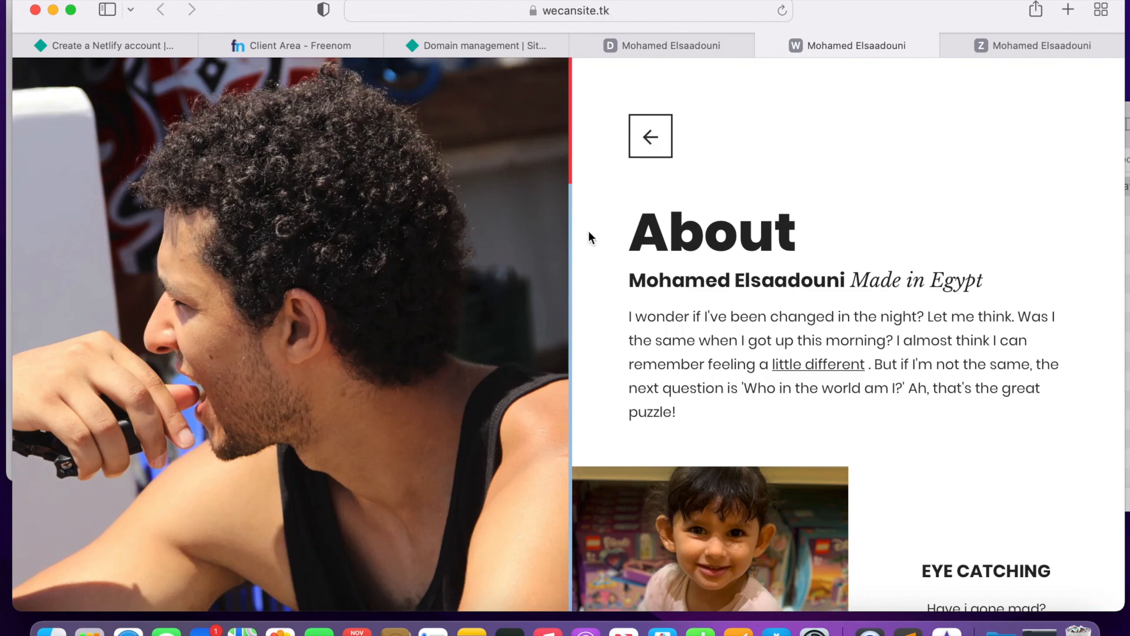
pyautogui.click(651, 139)
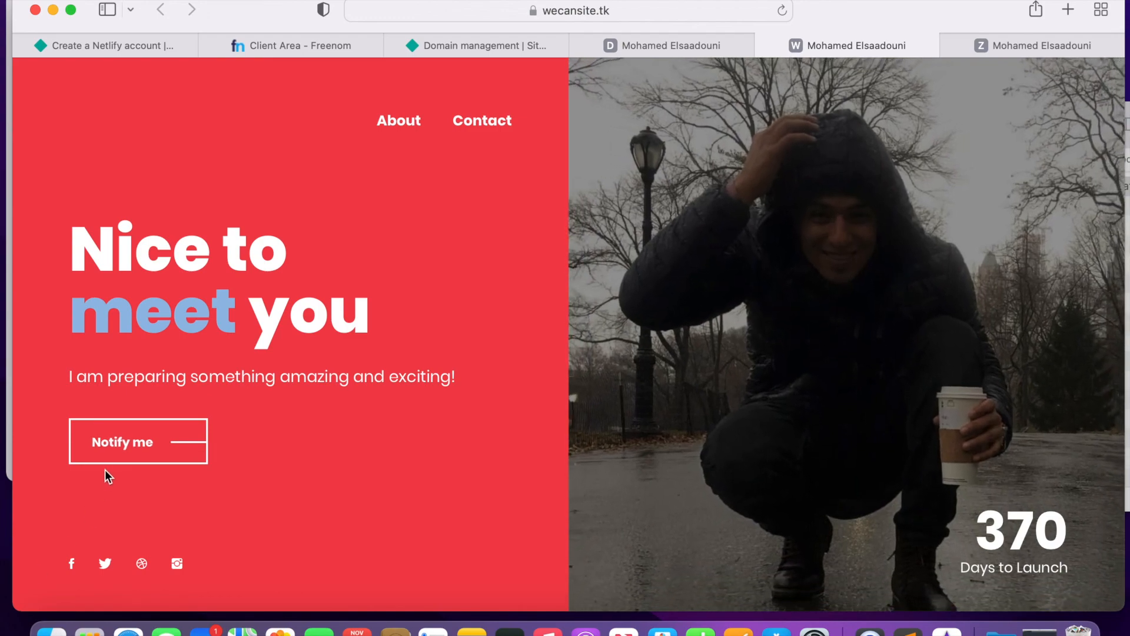